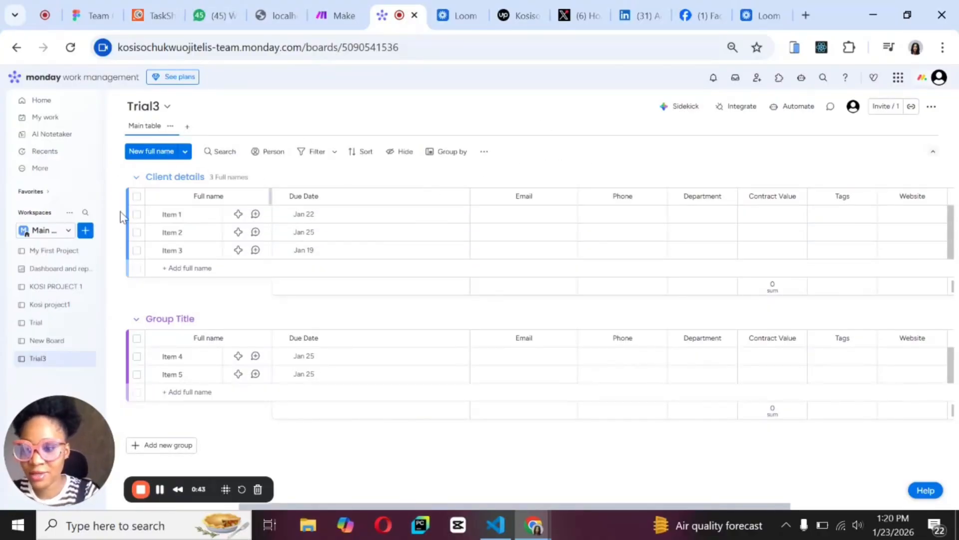
Create a new board named Lecture in the main workspace, set to manage clients.
click(83, 232)
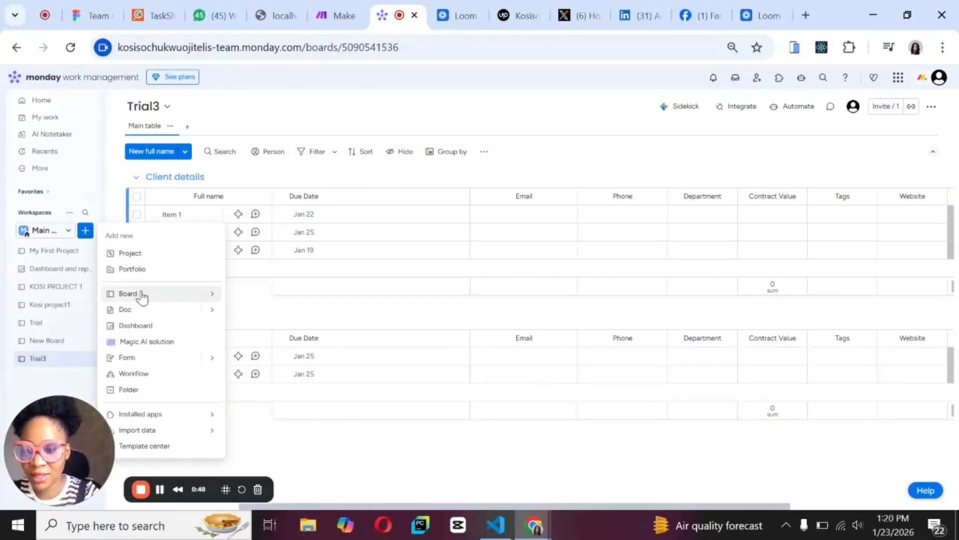
click(211, 295)
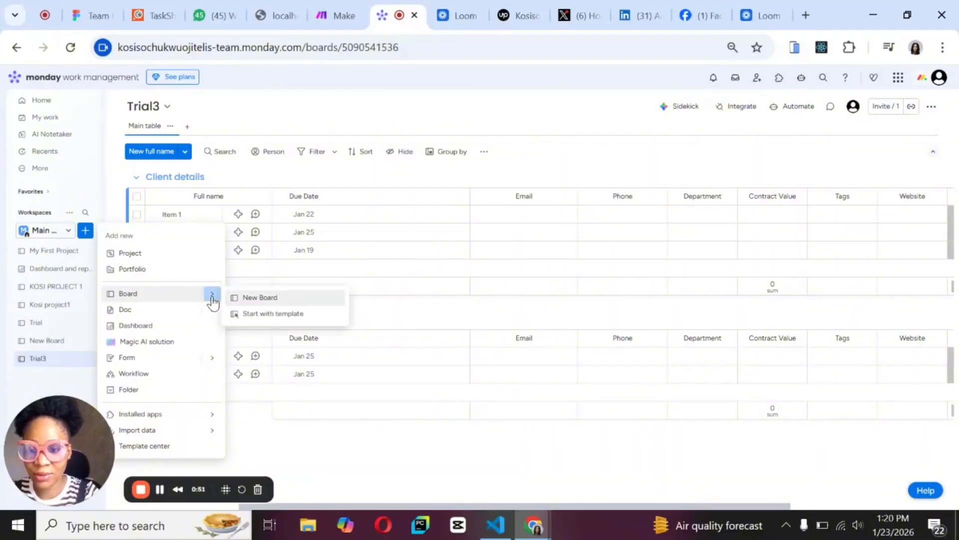
click(261, 298)
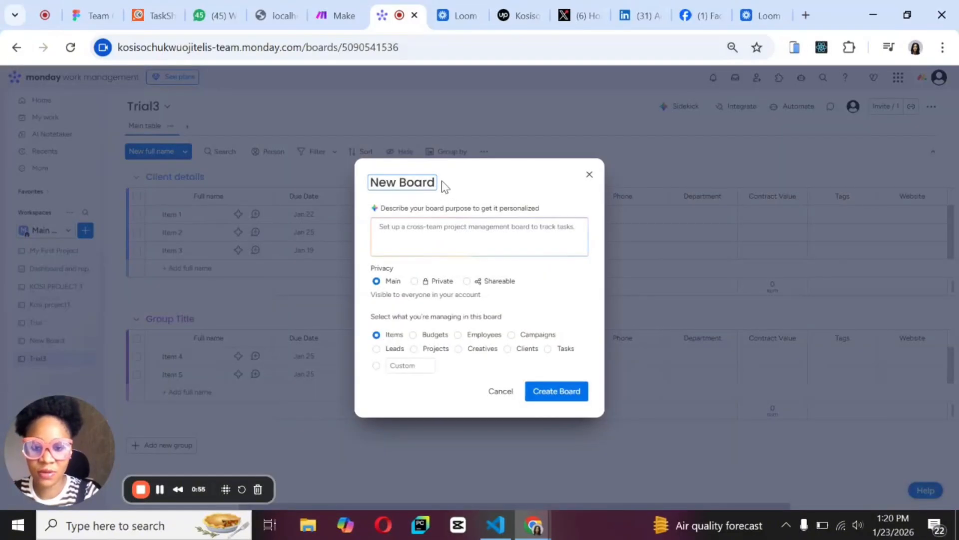
key(BackSpace)
key(BackSpace)
key(BackSpace)
key(BackSpace)
key(BackSpace)
key(BackSpace)
key(BackSpace)
key(BackSpace)
key(BackSpace)
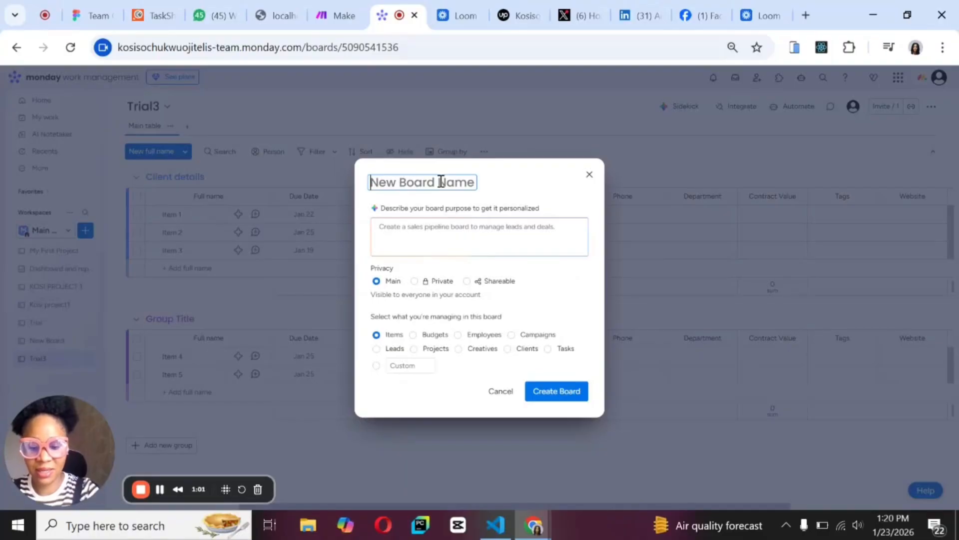
text(Lecture)
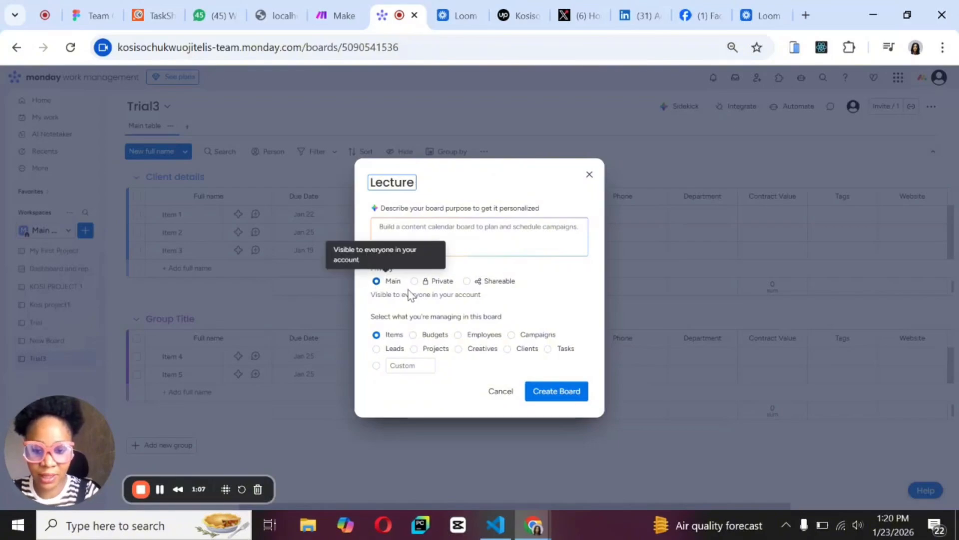
click(508, 349)
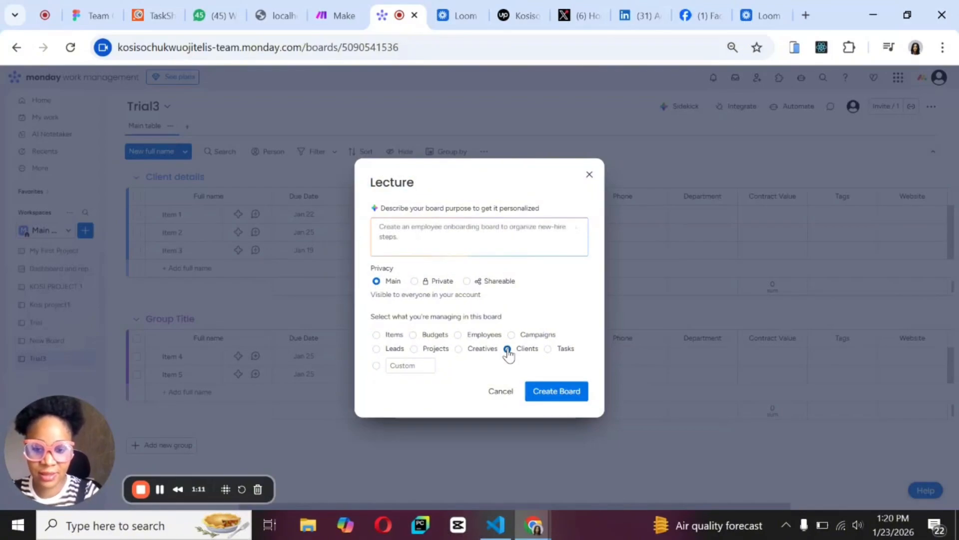
click(556, 396)
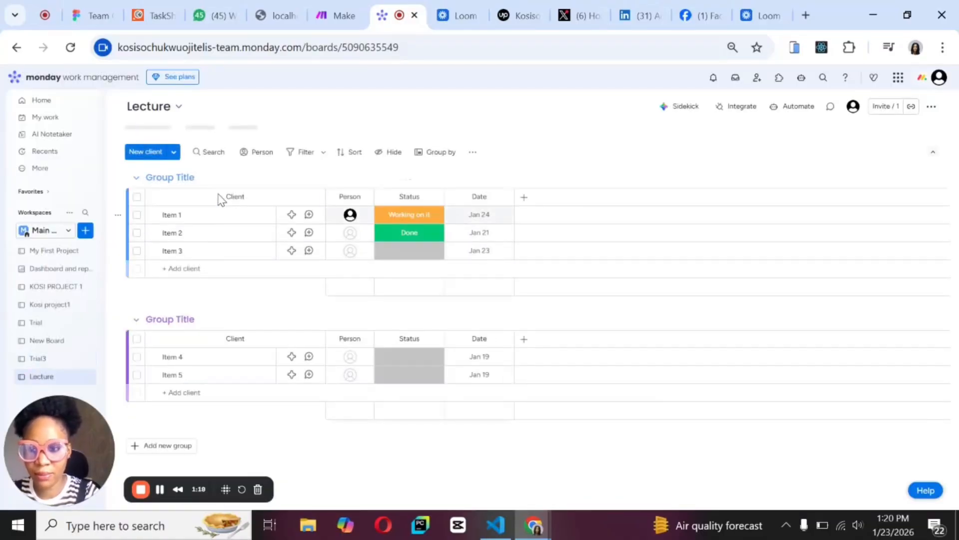
Add a new client item to the first group, leaving it with the default name.
click(168, 152)
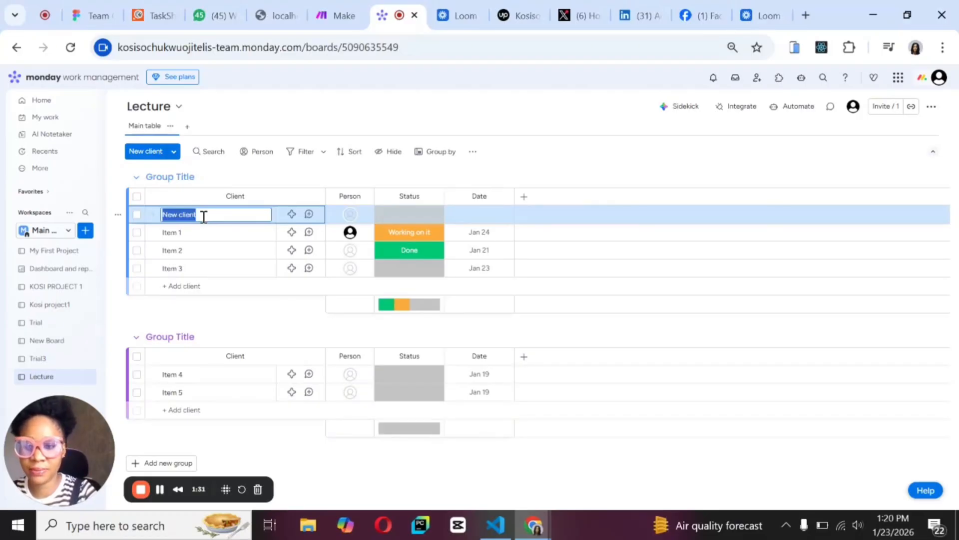
key(BackSpace)
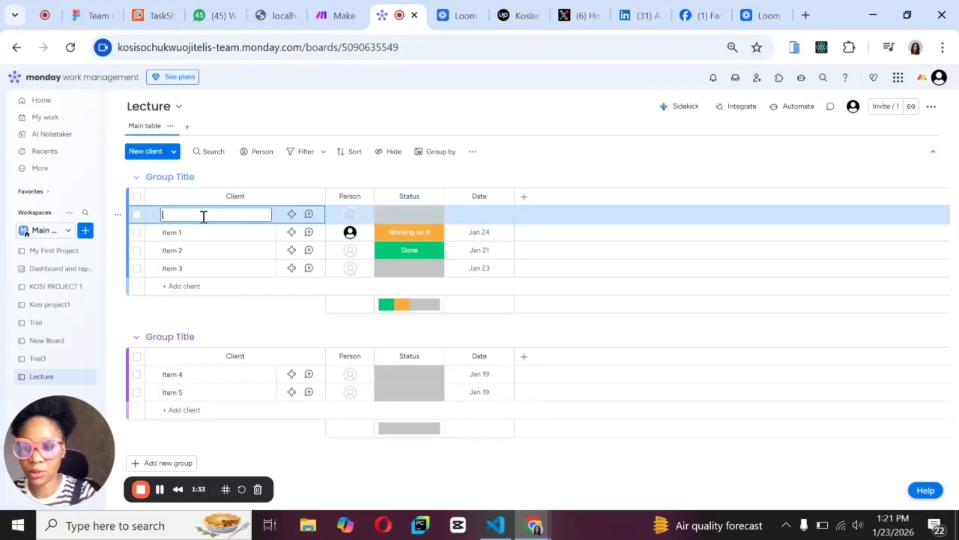
click(195, 178)
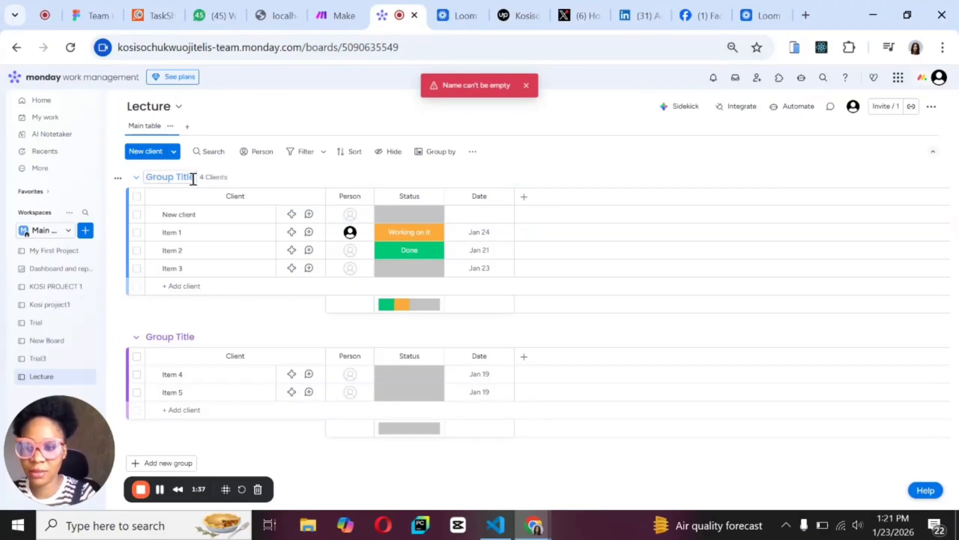
Rename the first group to Client Details.
click(194, 179)
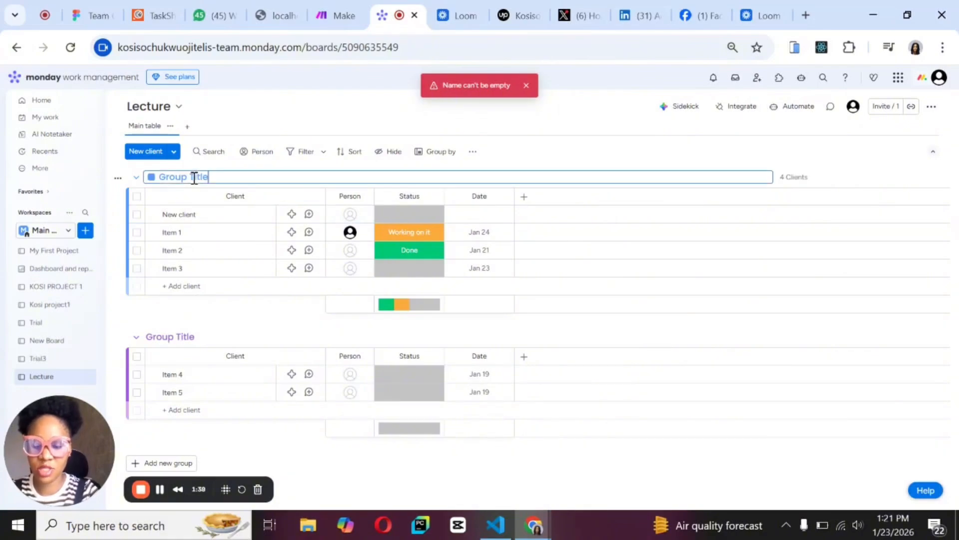
key(BackSpace)
key(BackSpace)
key(BackSpace)
key(BackSpace)
key(BackSpace)
key(BackSpace)
key(BackSpace)
key(BackSpace)
key(BackSpace)
key(BackSpace)
key(BackSpace)
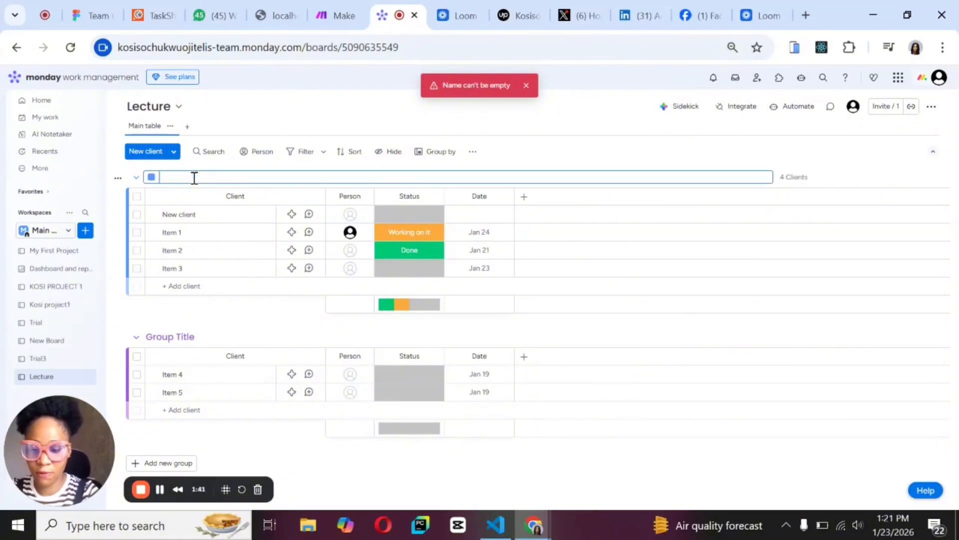
text(Client)
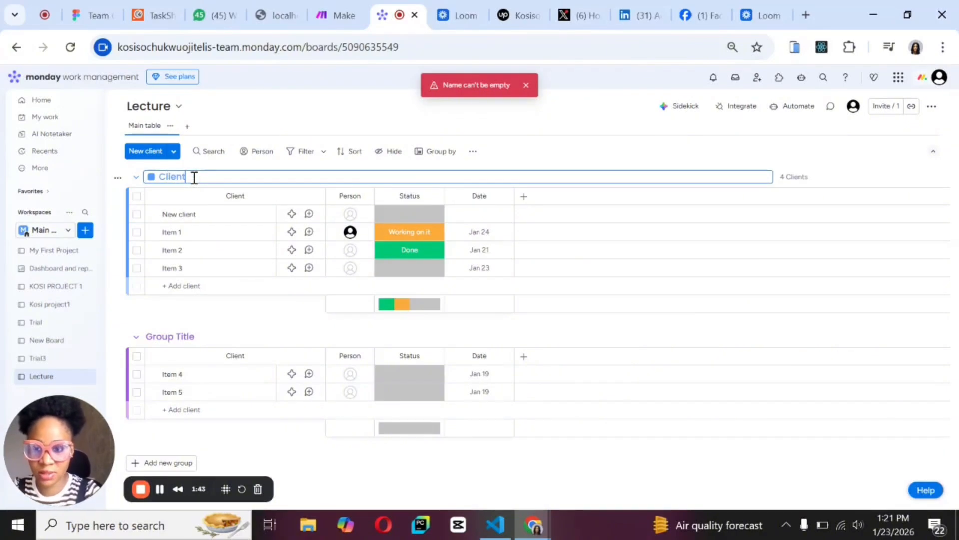
text( De)
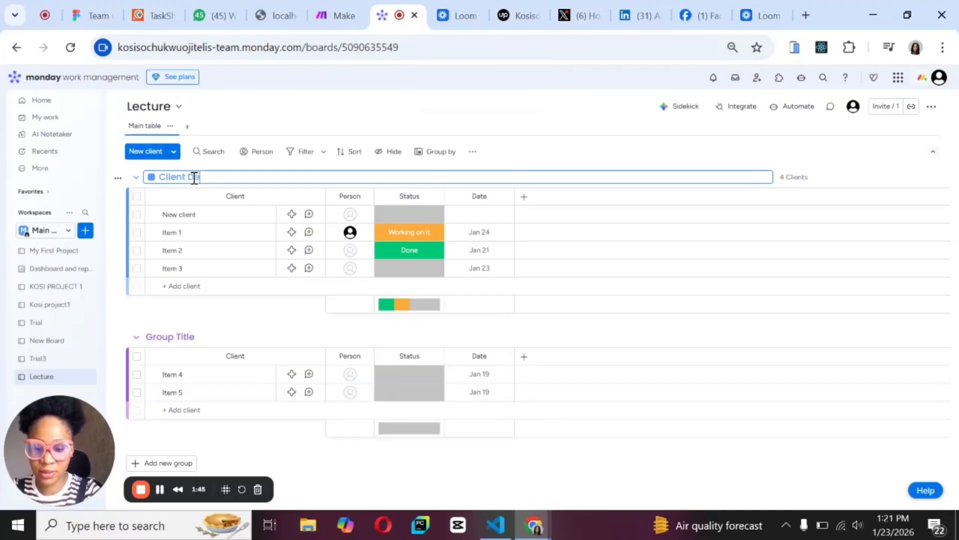
text(tails)
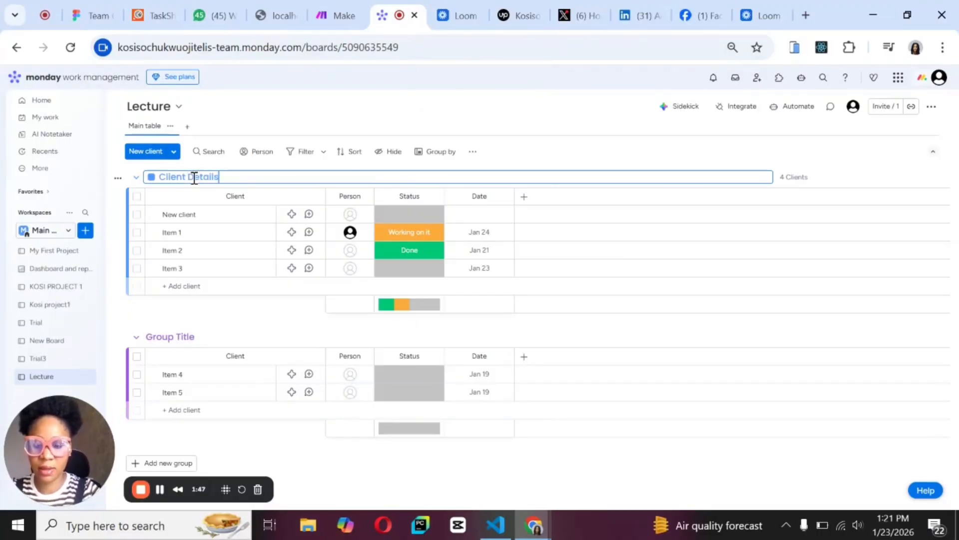
Rename the Client column in the Client Details group to Full Name.
click(245, 197)
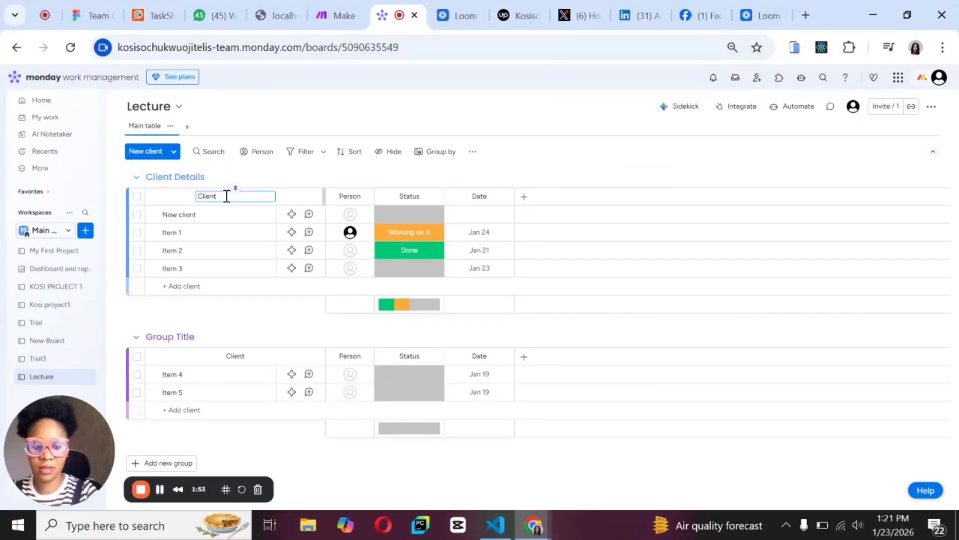
key(BackSpace)
key(BackSpace)
key(BackSpace)
key(BackSpace)
key(BackSpace)
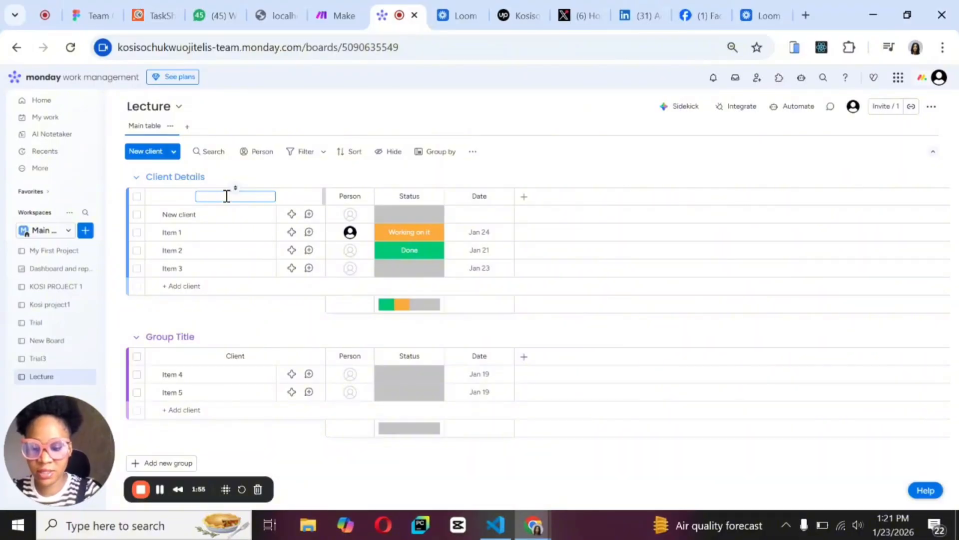
text(Full )
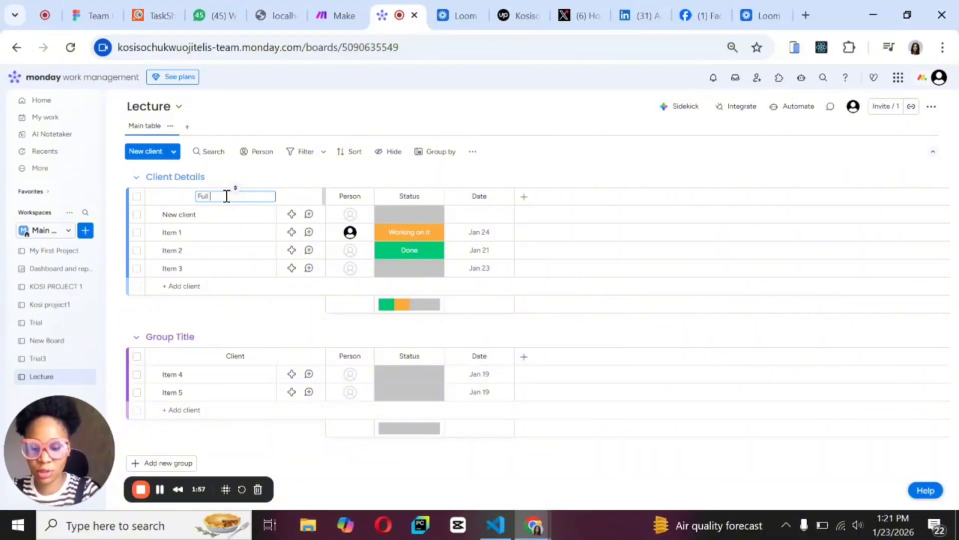
text(NA)
text(am)
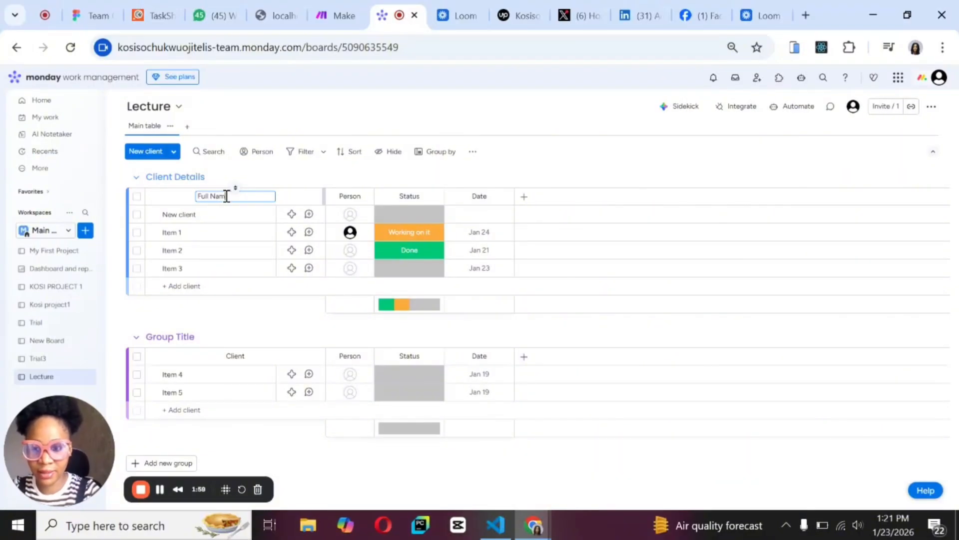
text(e)
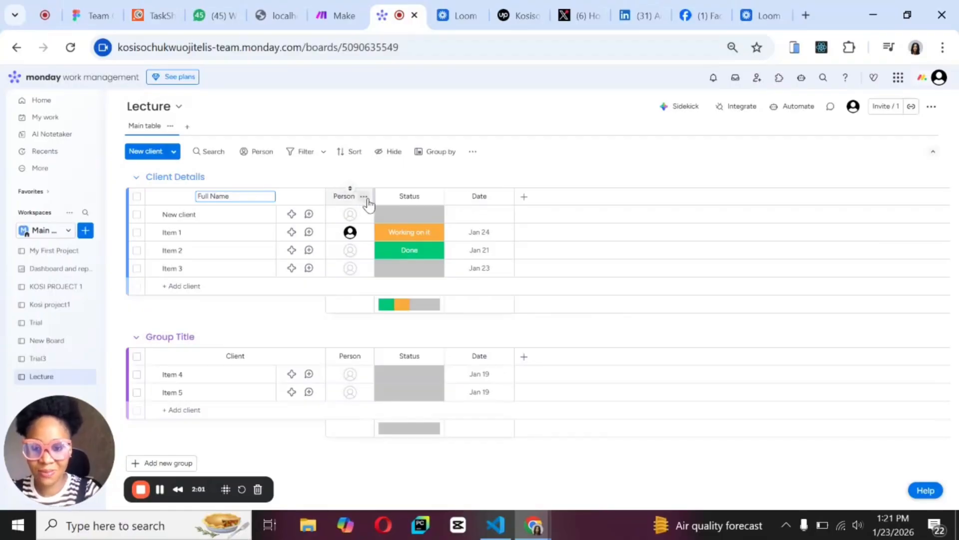
key(Return)
Delete the Person column from the board.
click(364, 196)
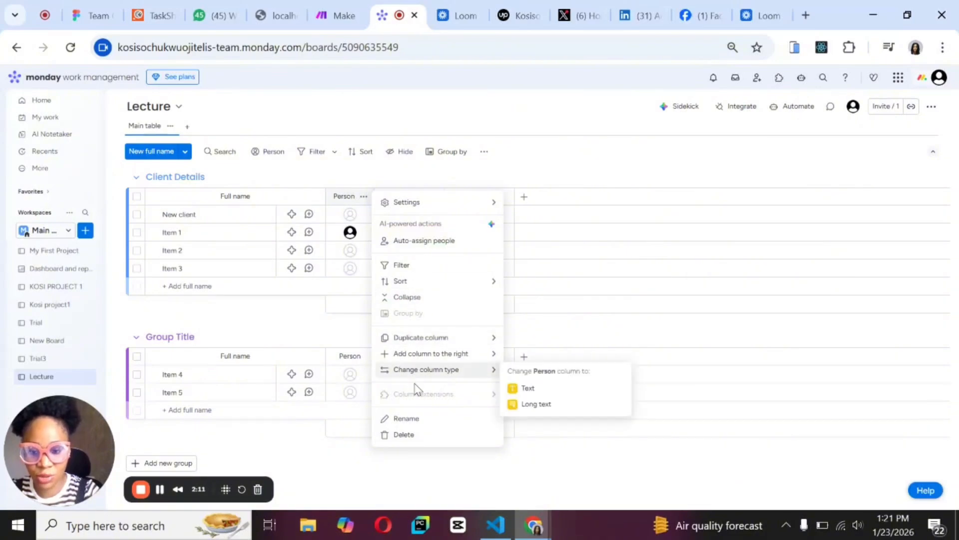
click(404, 435)
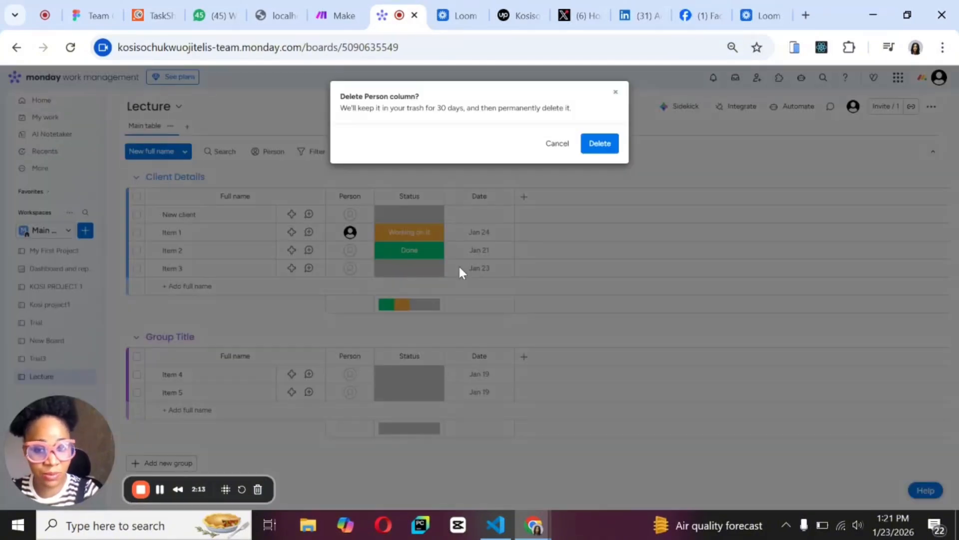
click(600, 144)
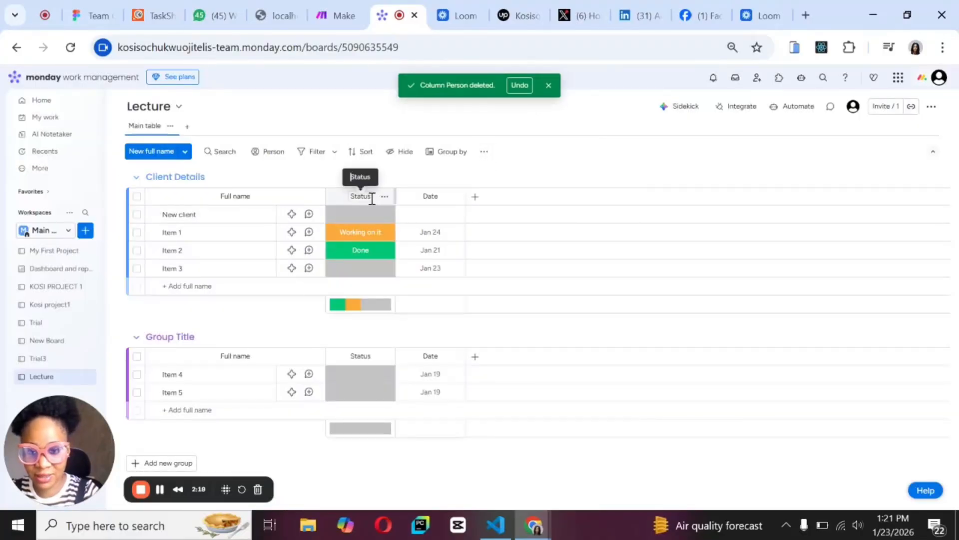
Rename the Status column to Task Status and the Date column to Due Date.
click(354, 196)
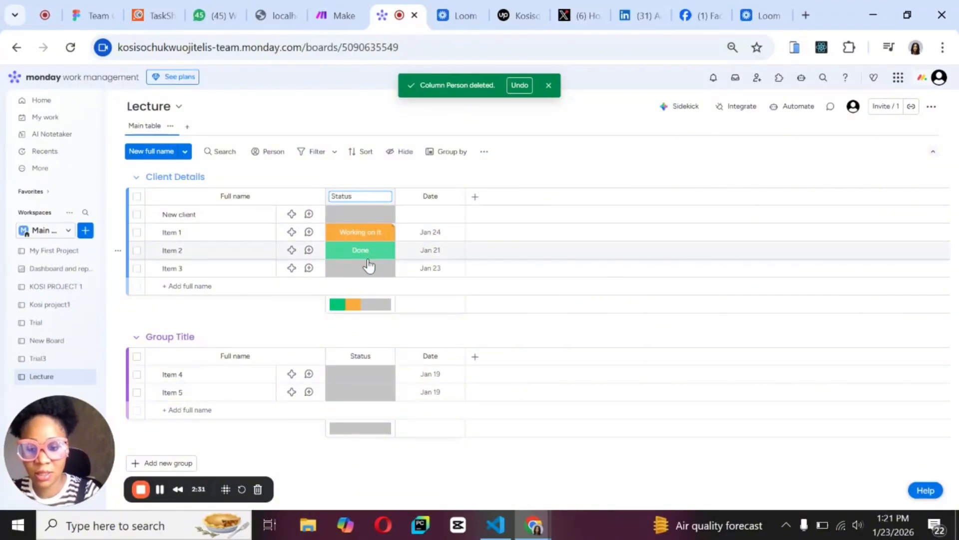
click(333, 197)
text(Task)
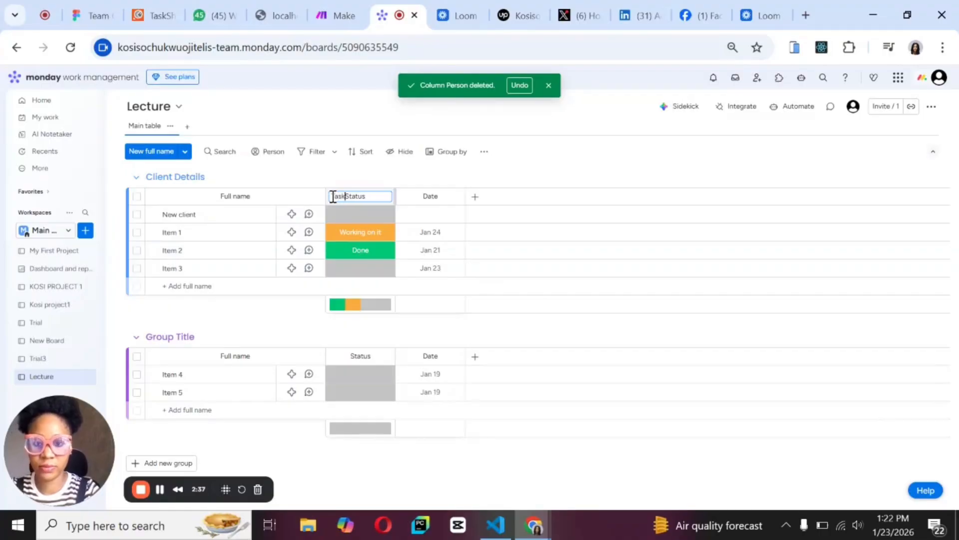
click(423, 196)
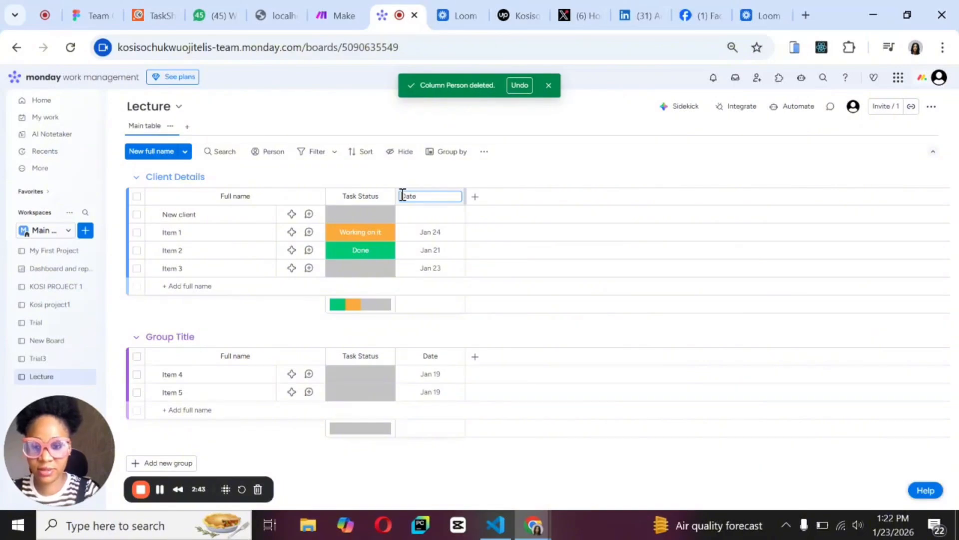
text(Due)
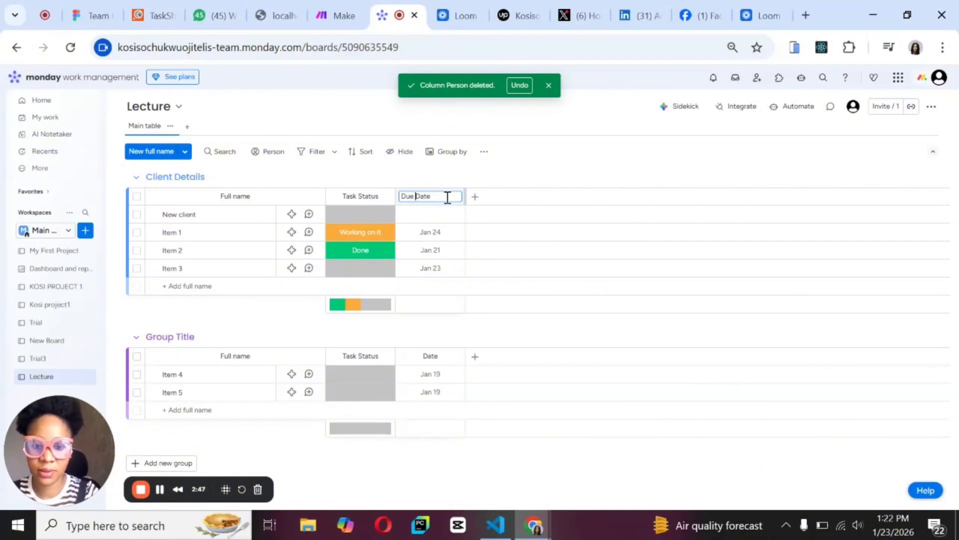
Search the column types for "phon" and add a Phone column after Due Date.
click(475, 197)
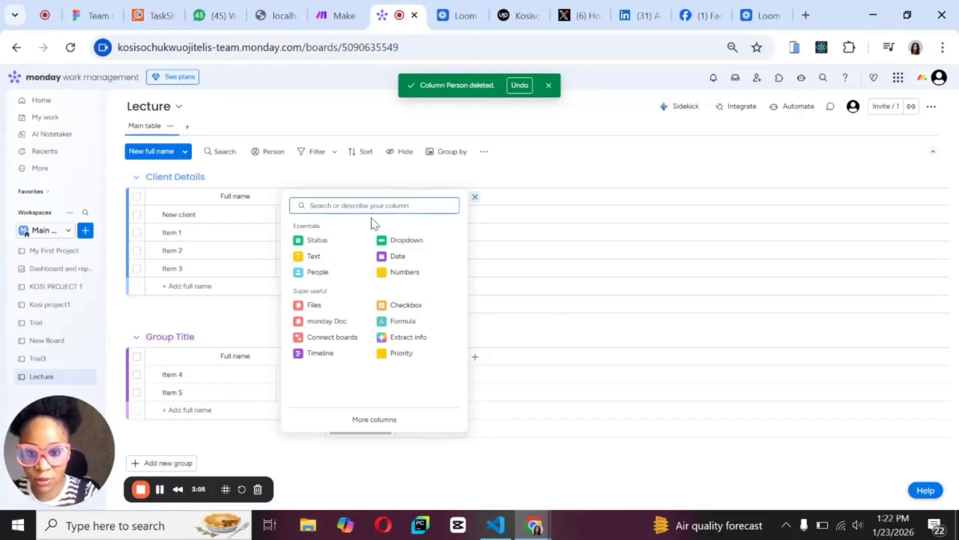
text(phon)
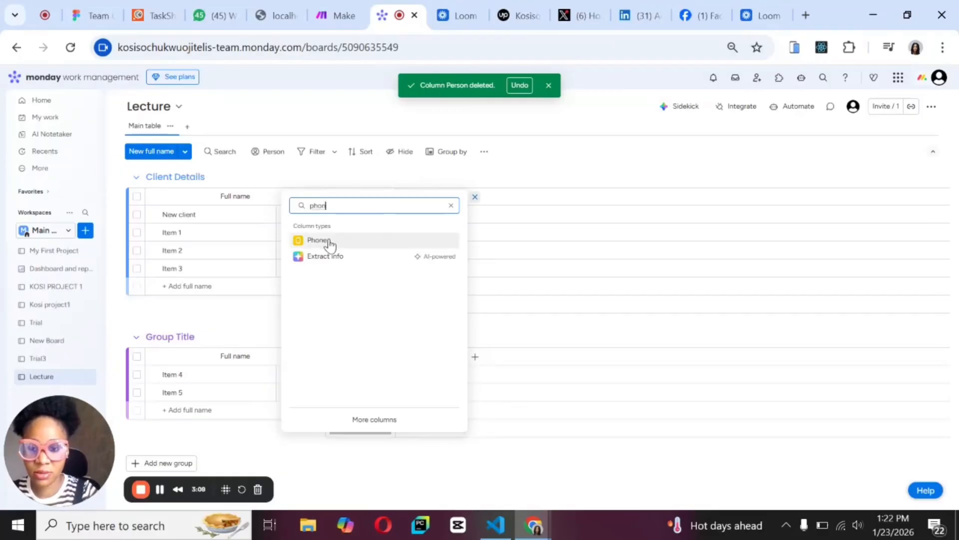
click(317, 240)
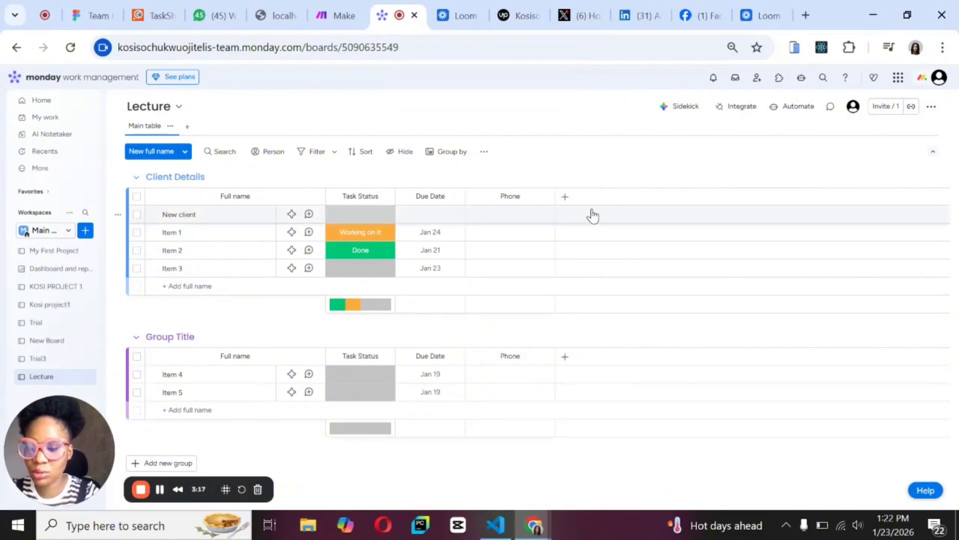
Search the column types for "text" and add a Text column after Phone.
click(566, 199)
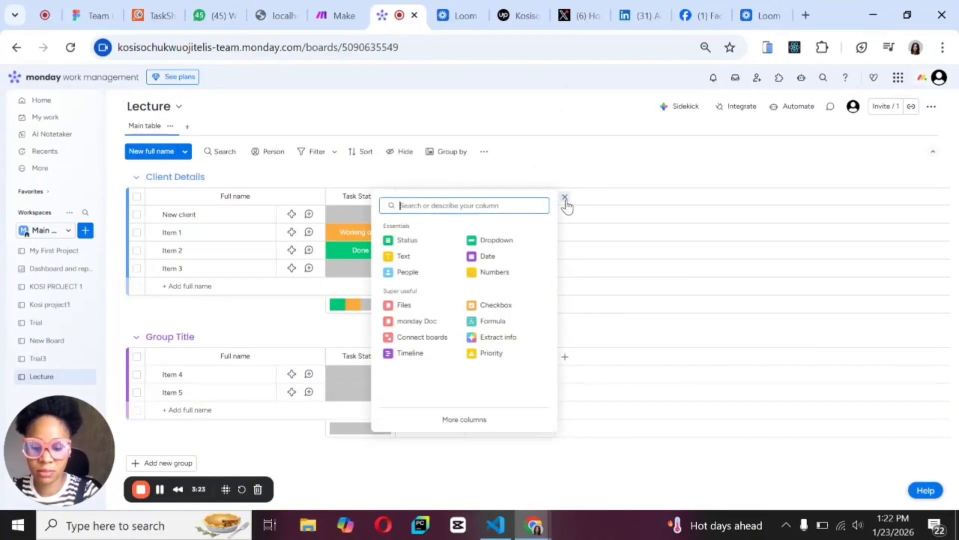
text(text)
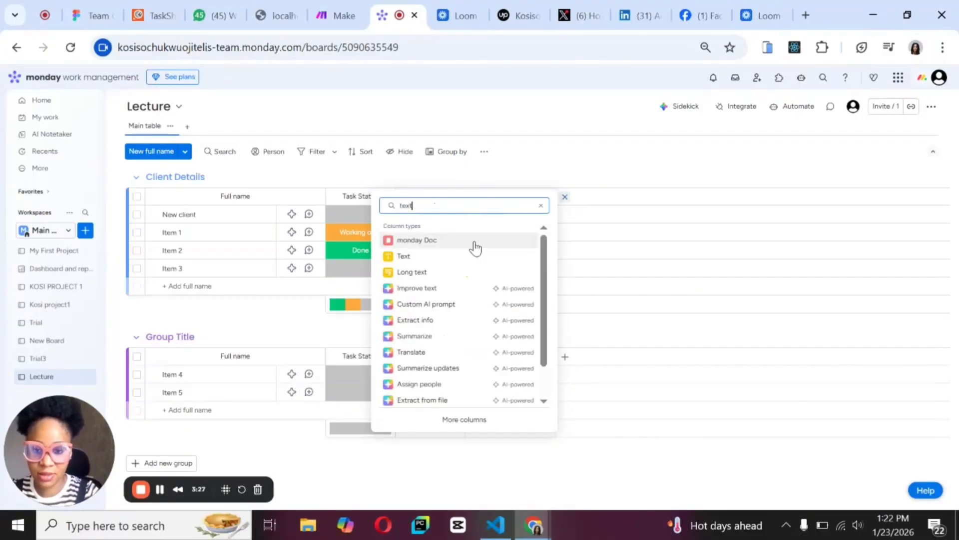
click(443, 264)
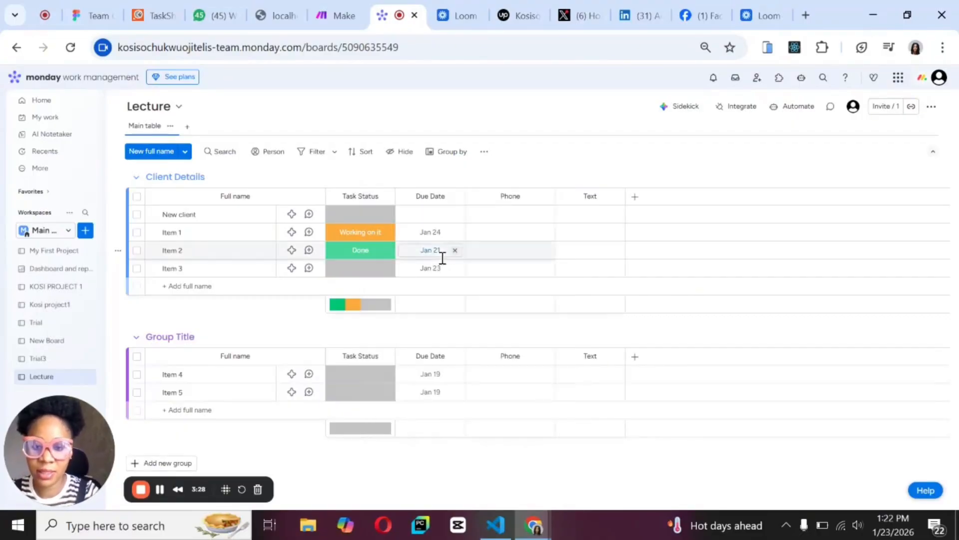
Rename the Text column after Phone to Department.
click(599, 196)
key(BackSpace)
key(BackSpace)
key(BackSpace)
key(BackSpace)
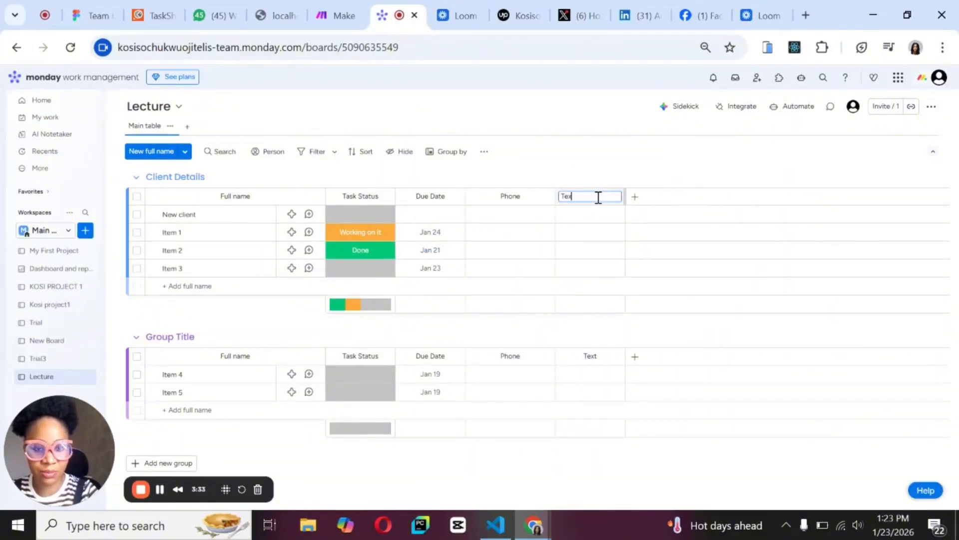
text(D)
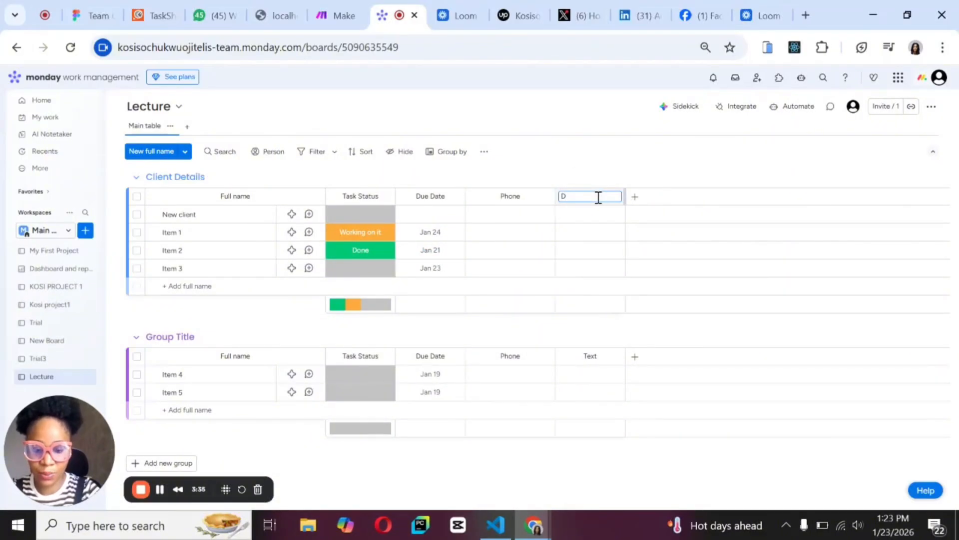
text(epartm)
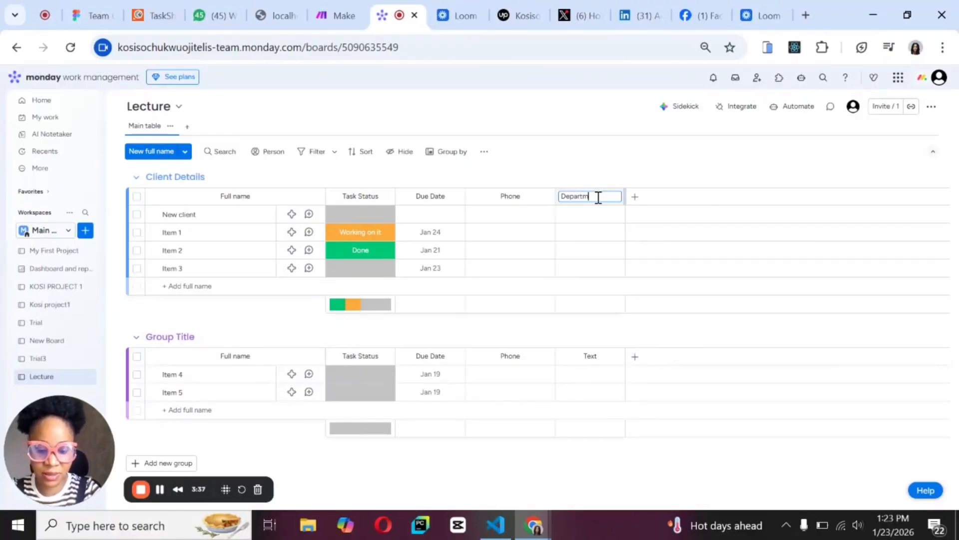
text(ent)
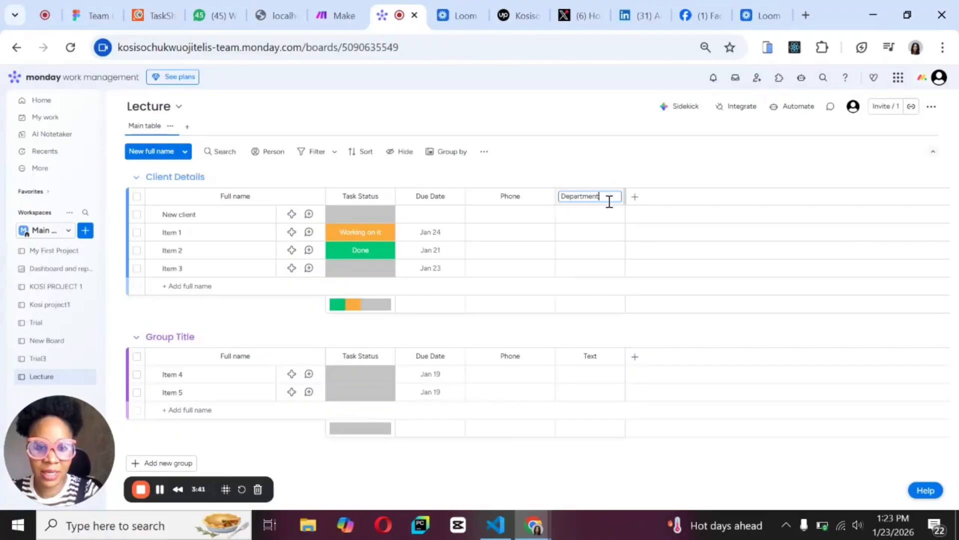
click(624, 157)
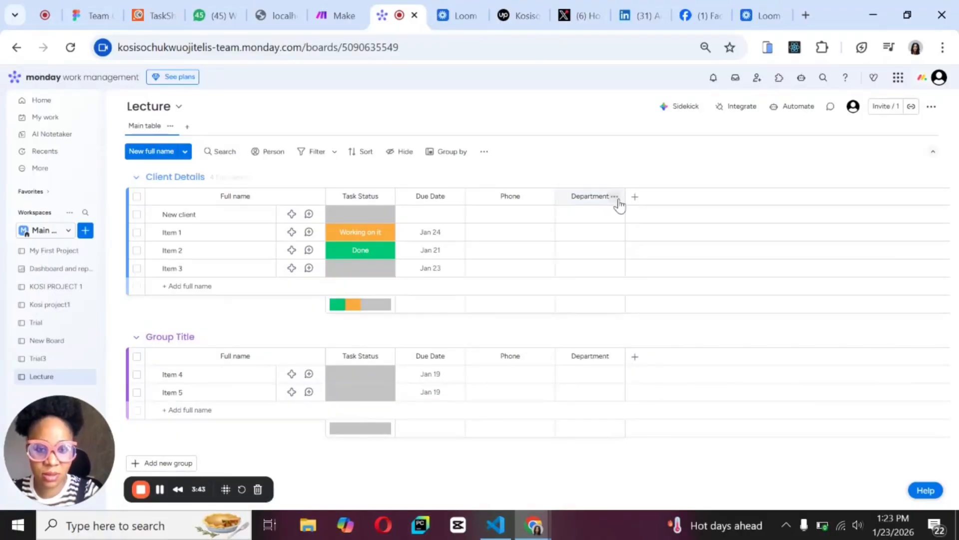
Change the Department column's type to Status and keep the new column type.
click(615, 197)
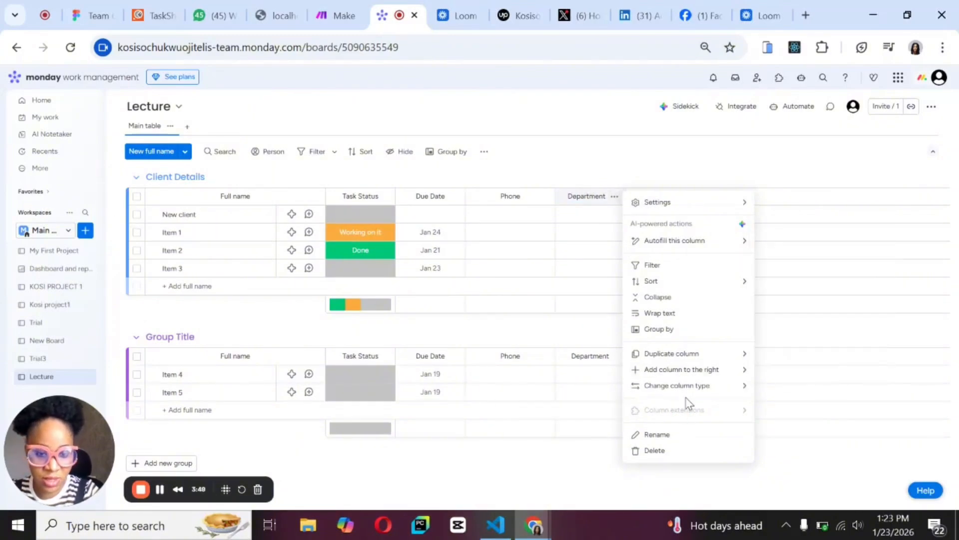
mouse_move(690, 387)
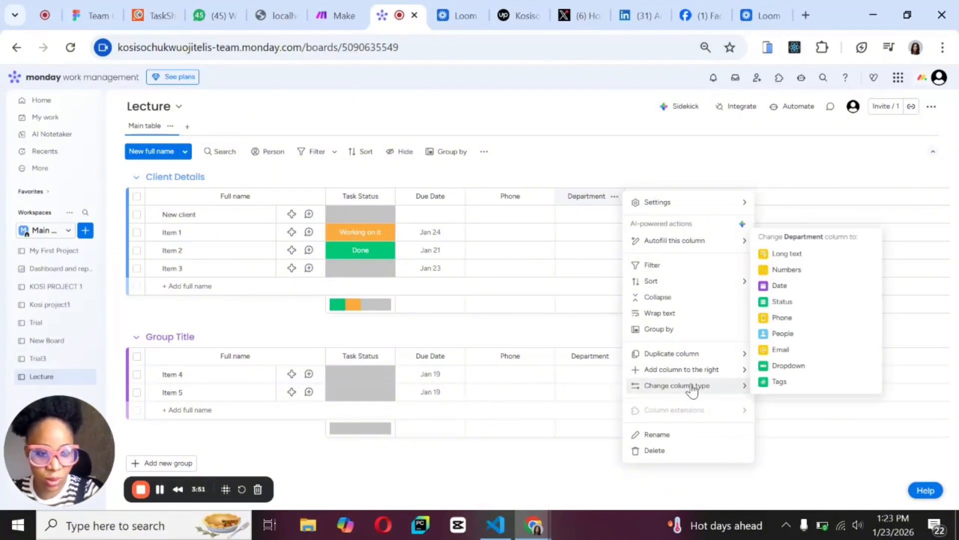
mouse_move(733, 372)
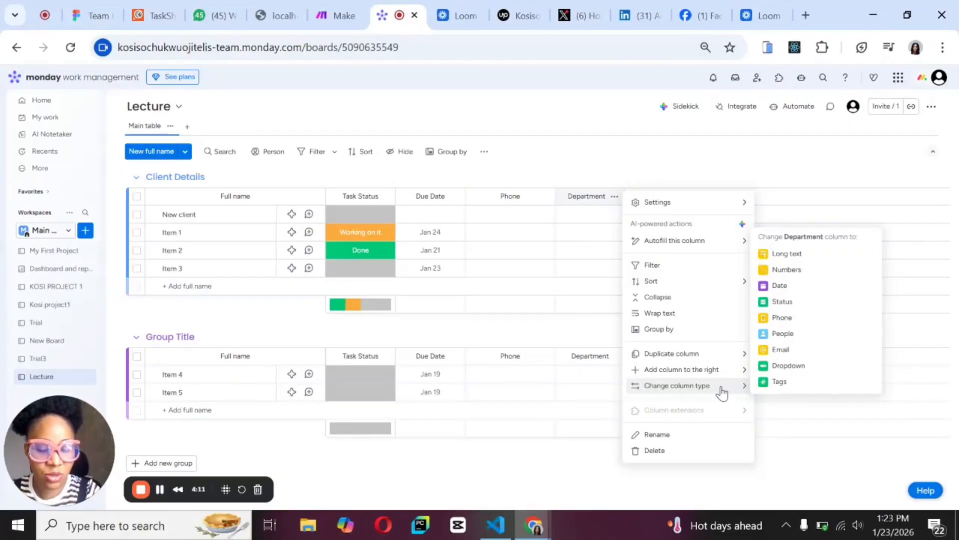
click(798, 307)
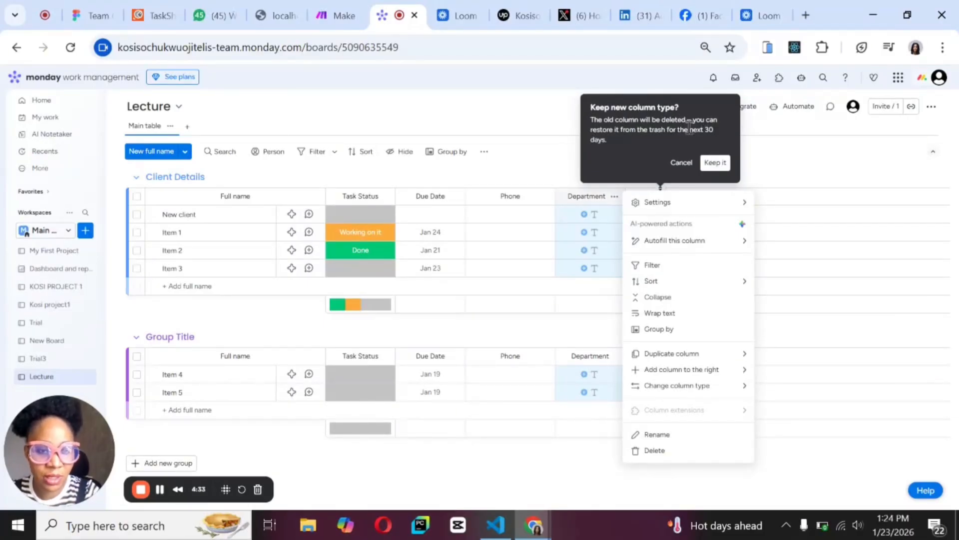
click(716, 165)
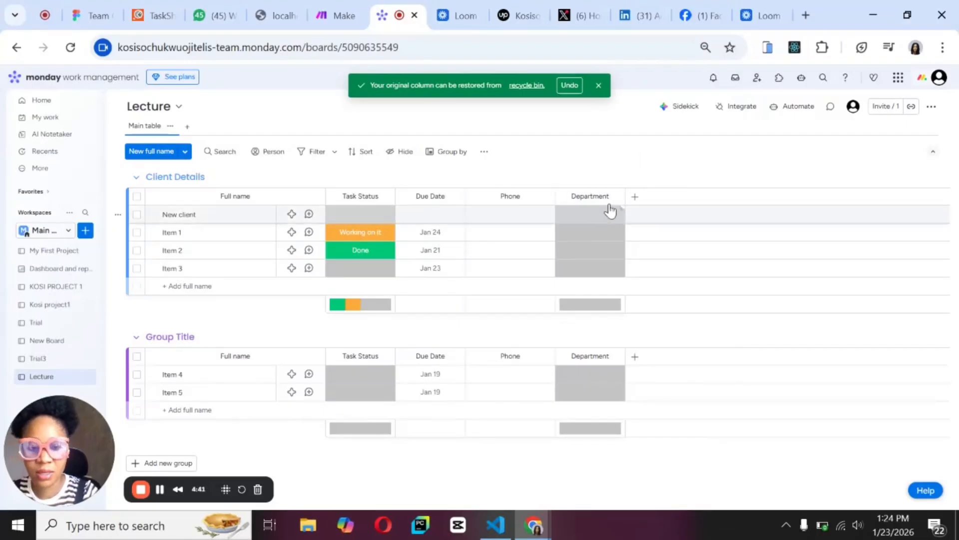
Search the column types for "budget" and add the suggested Budget column after Department.
click(634, 198)
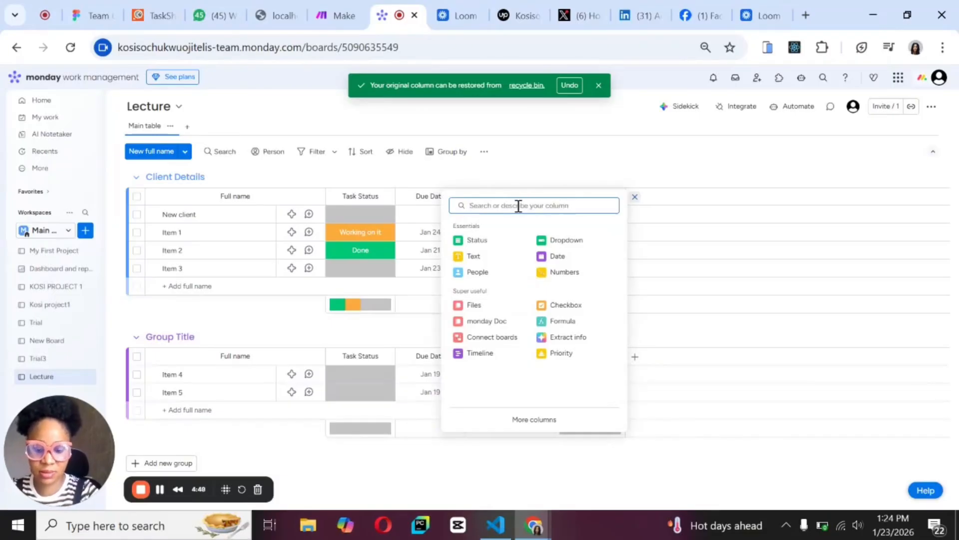
text(budge)
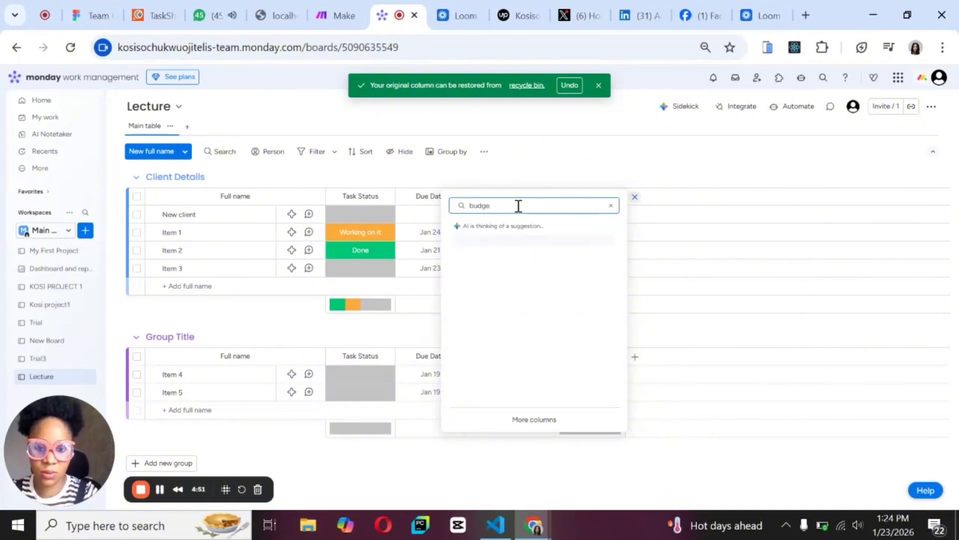
text(t)
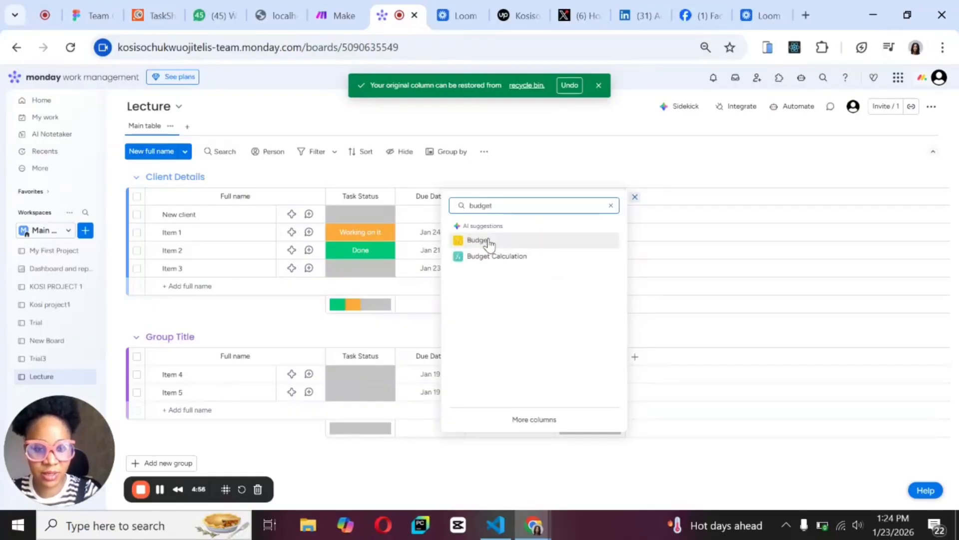
click(489, 241)
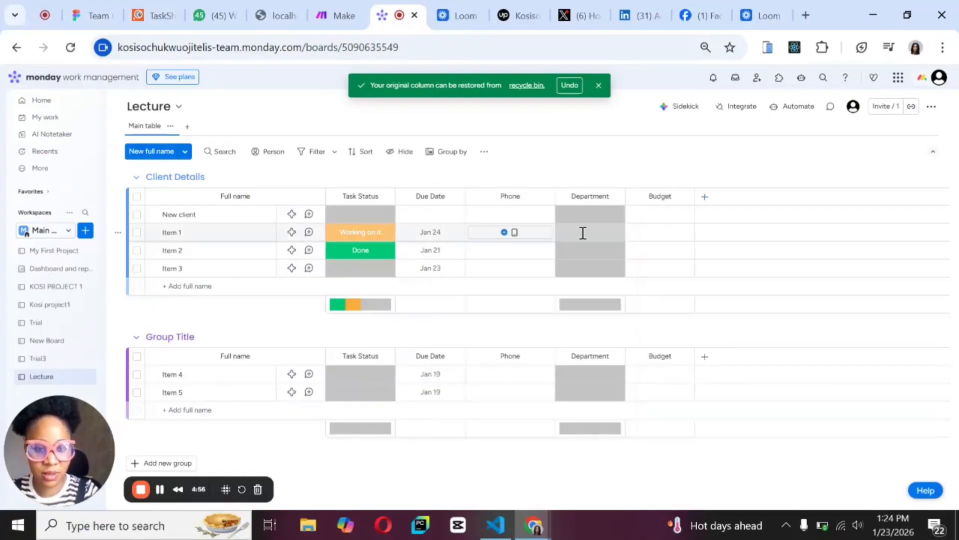
Rename the Budget column to Contract Value.
click(673, 199)
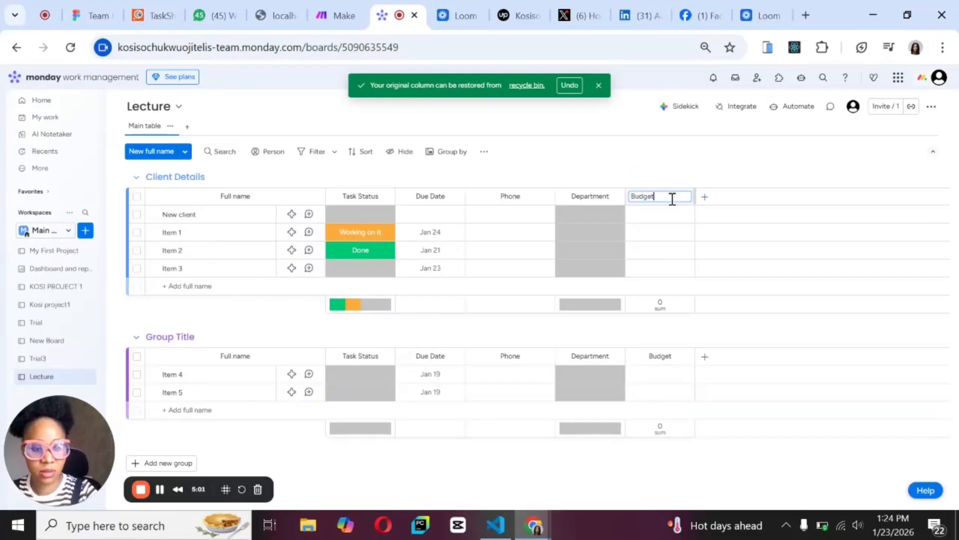
key(BackSpace)
key(BackSpace)
key(BackSpace)
key(BackSpace)
key(BackSpace)
text(C)
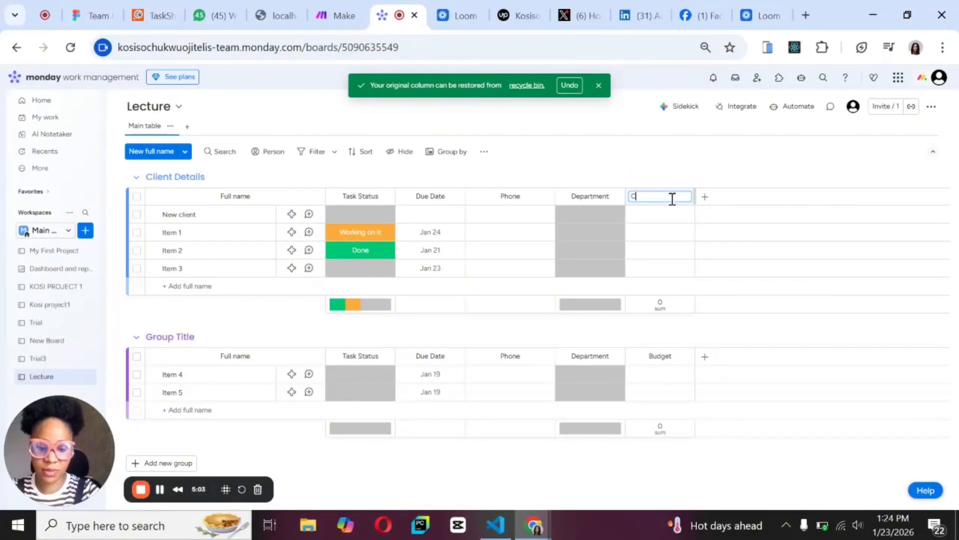
text(ontractnV)
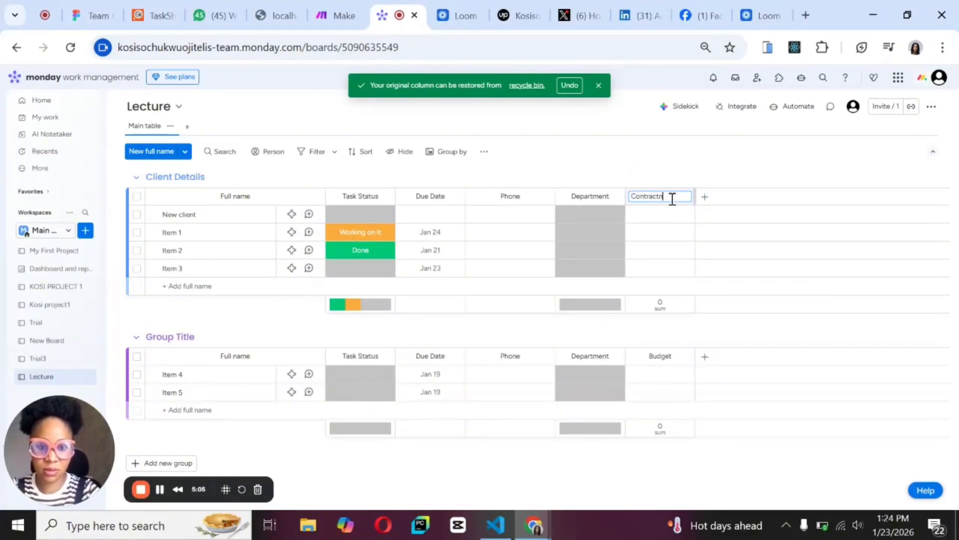
key(BackSpace)
key(BackSpace)
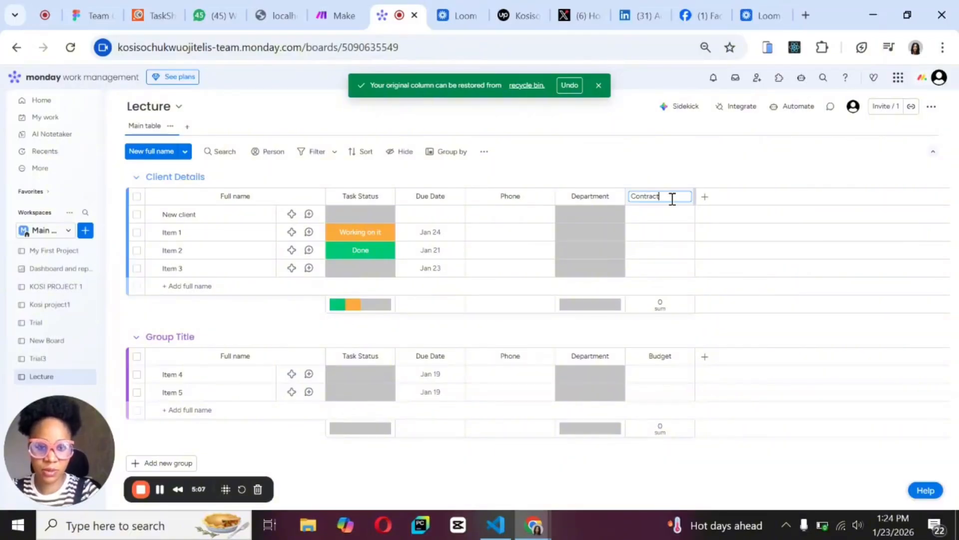
text(nV)
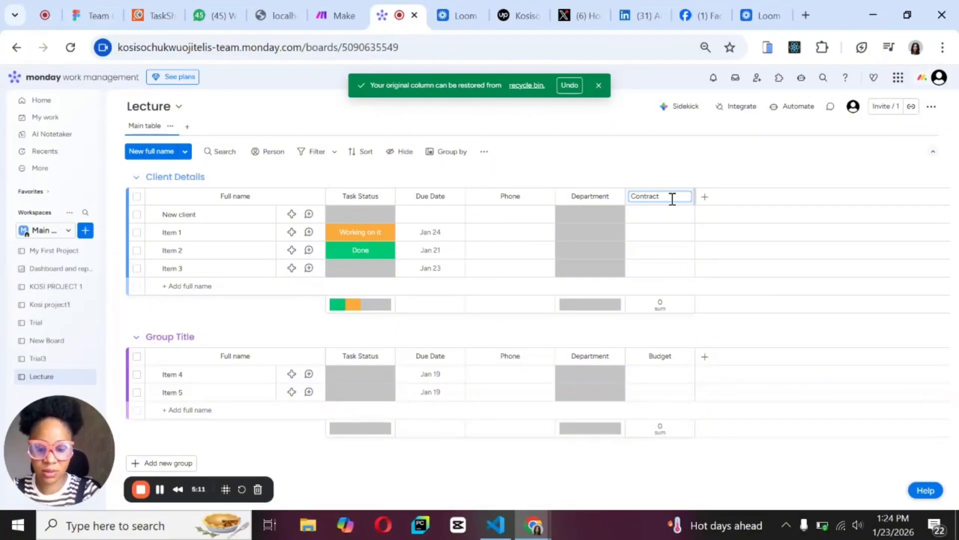
text( Value)
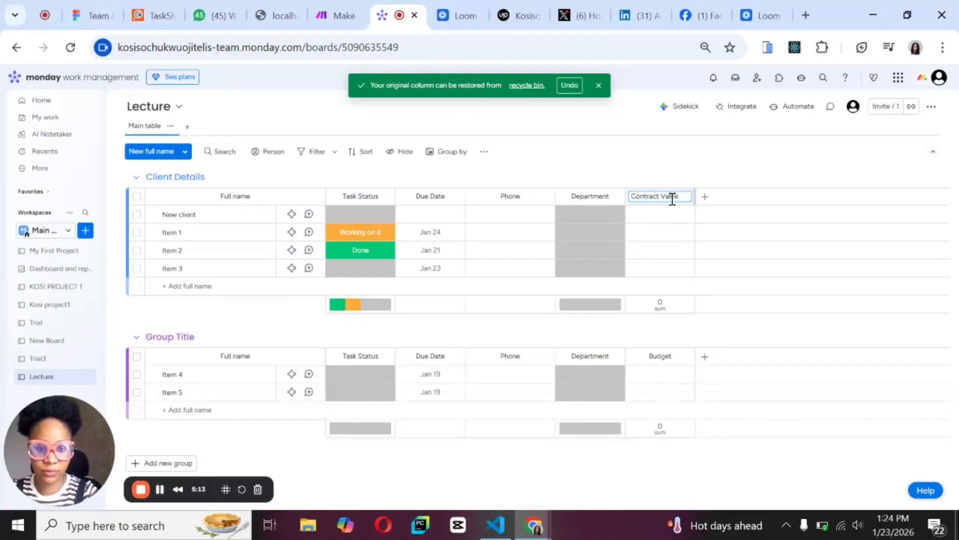
Search the column types for "link" and add a Link column after Contract Value.
click(704, 199)
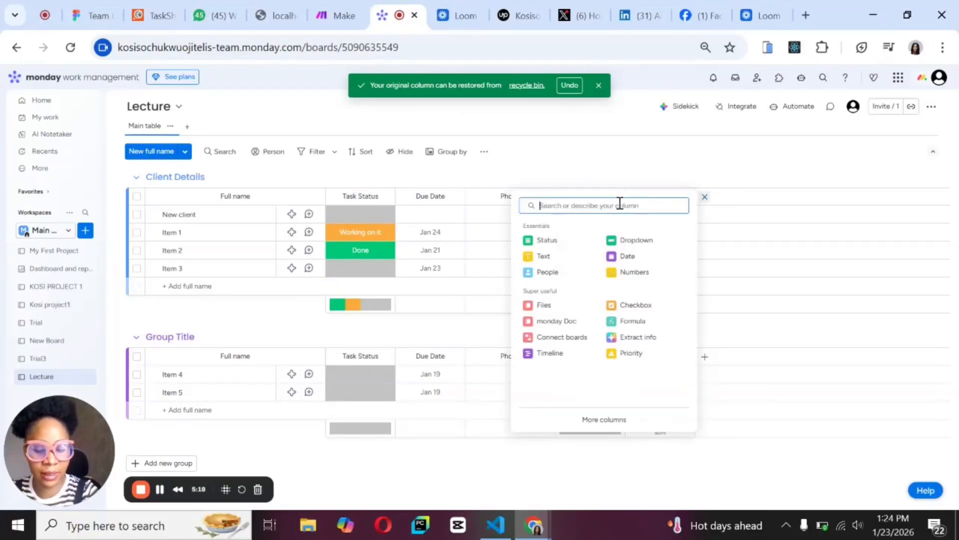
text(link)
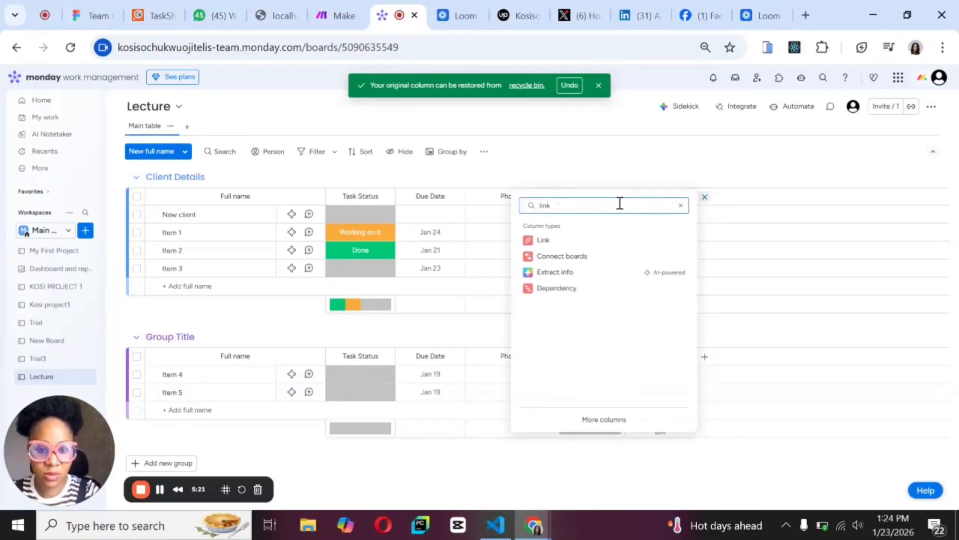
click(562, 244)
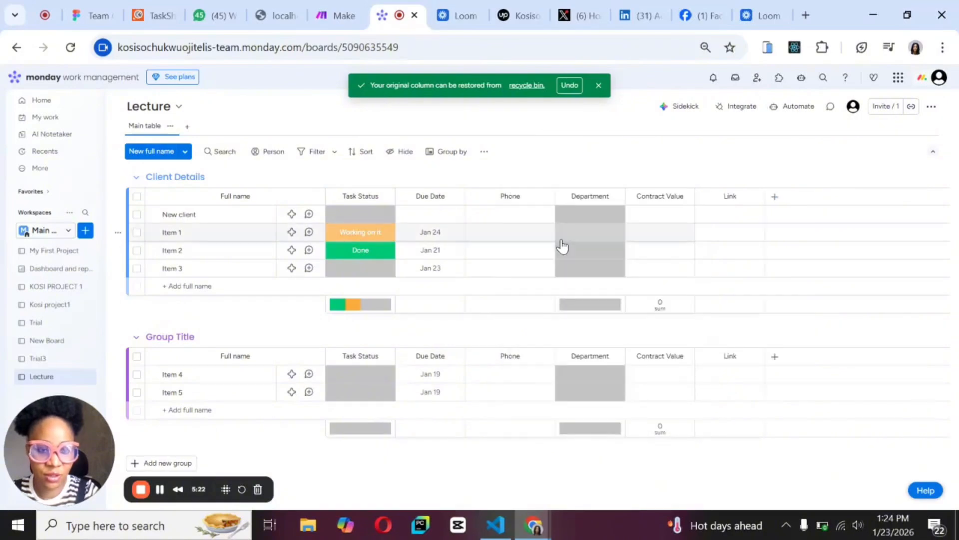
Rename the Link column to Website.
click(737, 198)
key(BackSpace)
key(BackSpace)
key(BackSpace)
key(BackSpace)
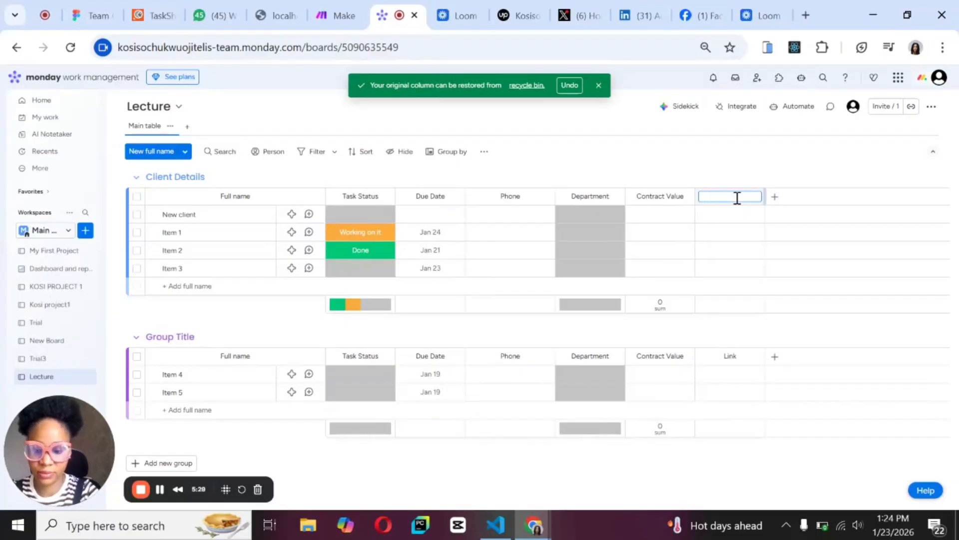
text(We)
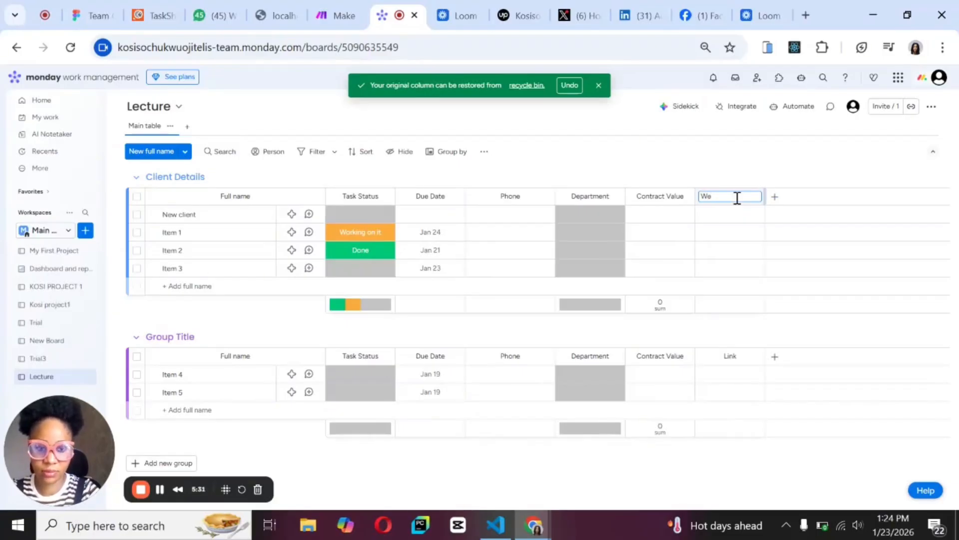
text(bsite)
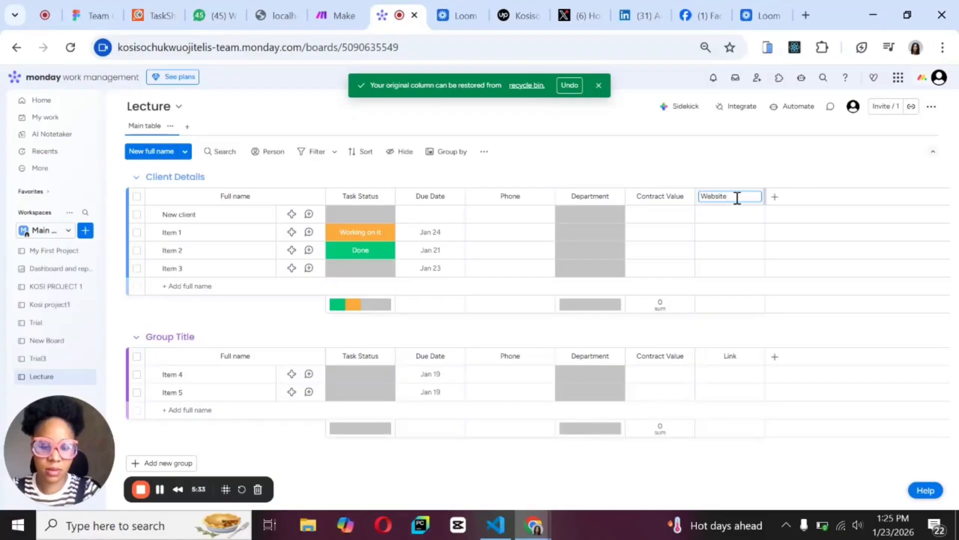
Add a Priority column after Website and a Text column after Priority, searching the column types for "text".
click(775, 200)
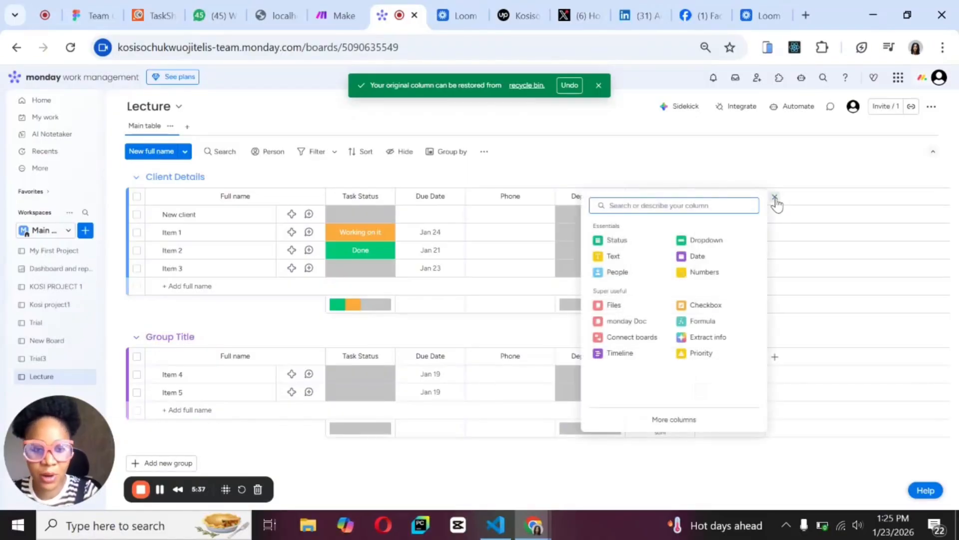
click(700, 354)
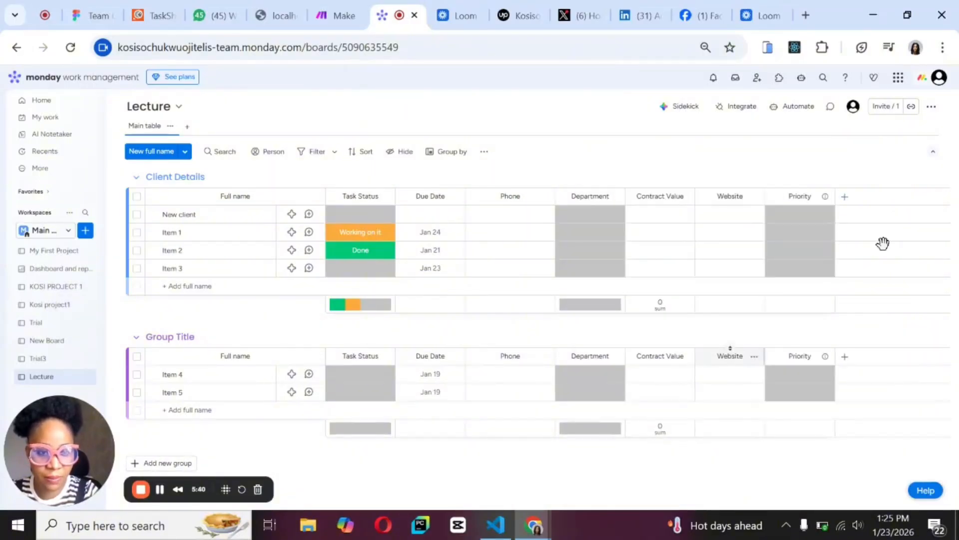
click(845, 198)
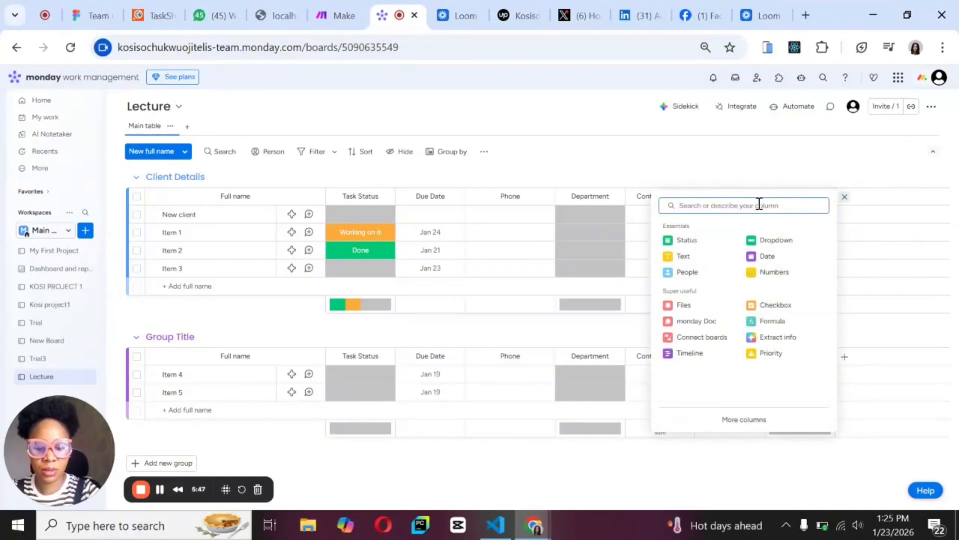
text(text)
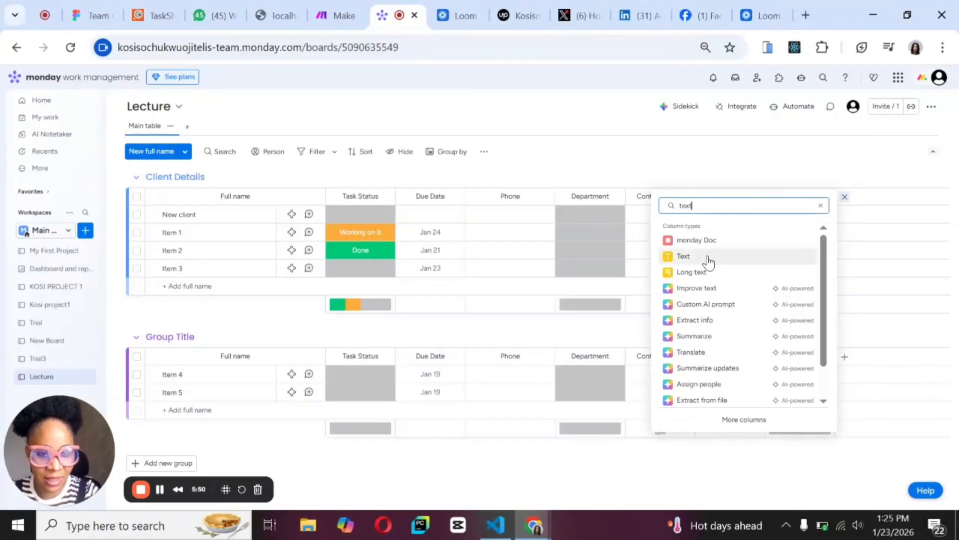
click(683, 257)
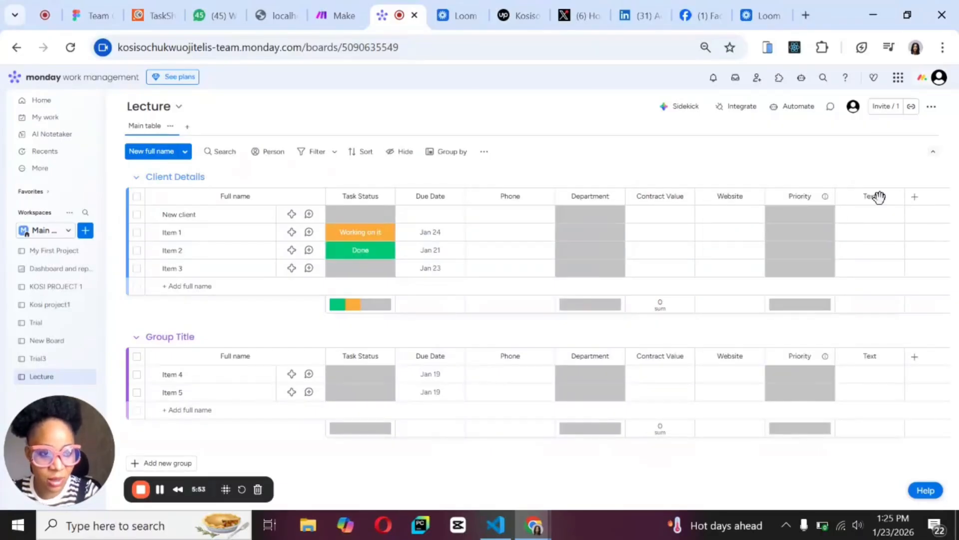
Rename the Text column after Priority to Tags.
click(894, 197)
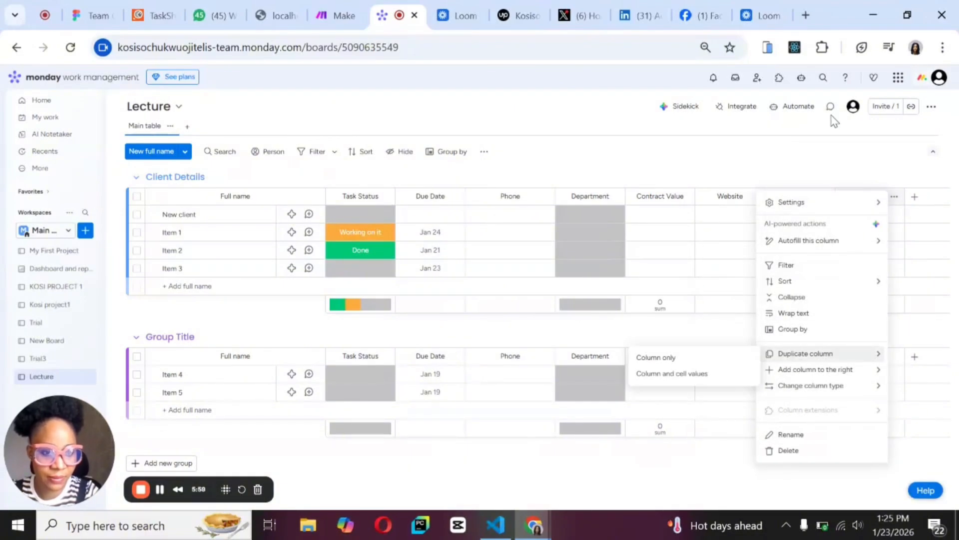
click(860, 190)
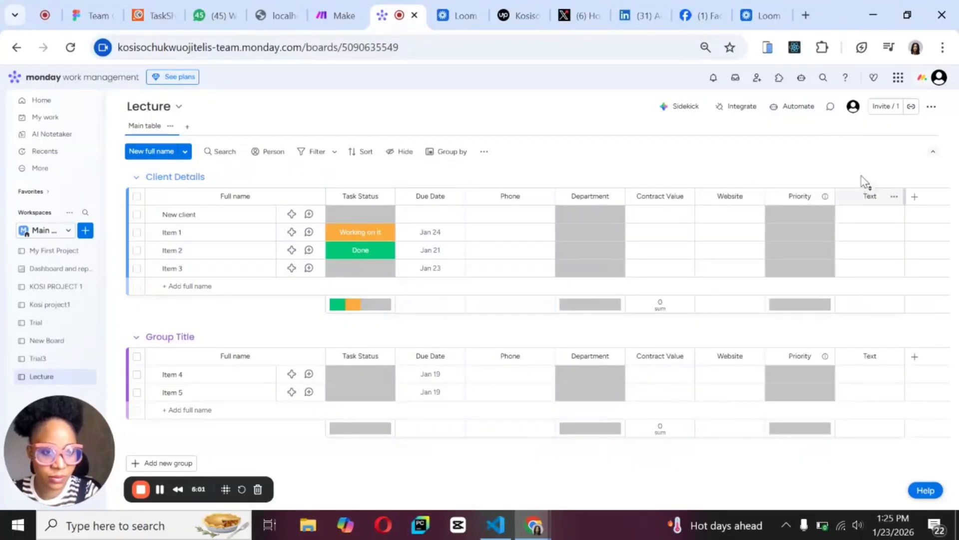
click(877, 196)
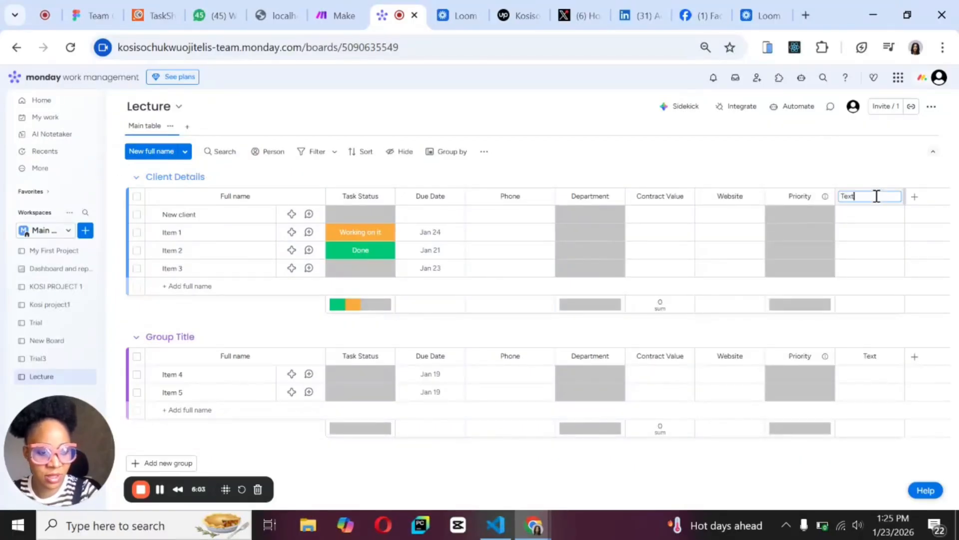
key(BackSpace)
key(BackSpace)
key(BackSpace)
text(Tags)
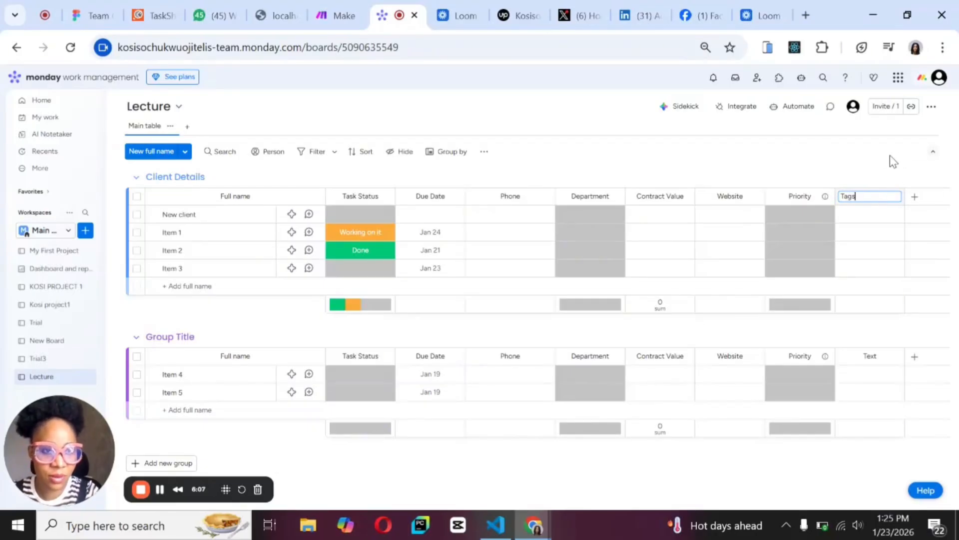
Search the column types for "text" and add a Text column after Tags.
click(705, 47)
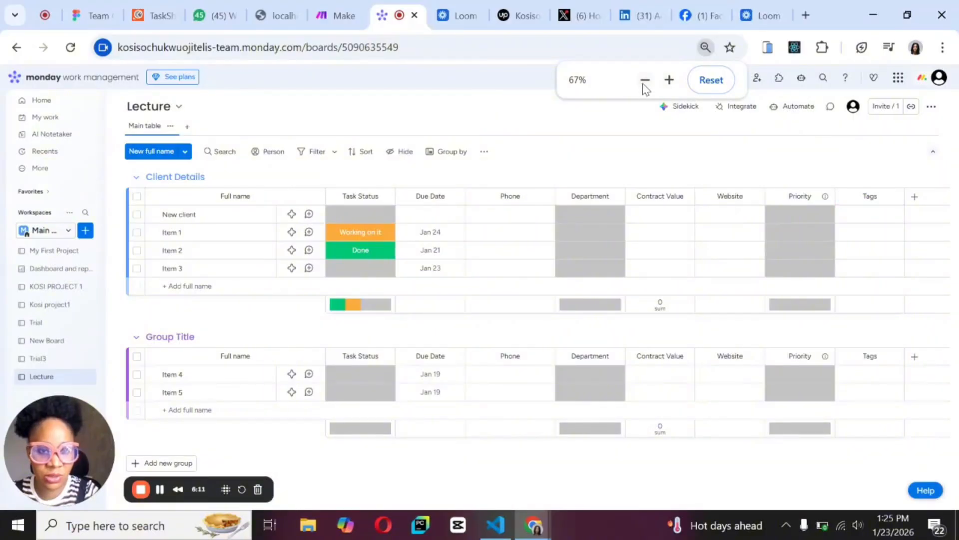
click(644, 81)
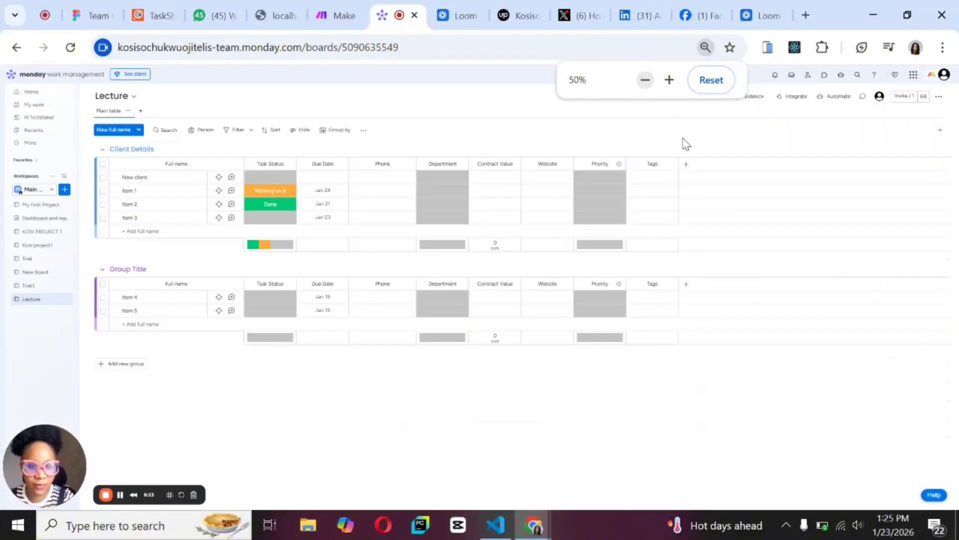
click(688, 169)
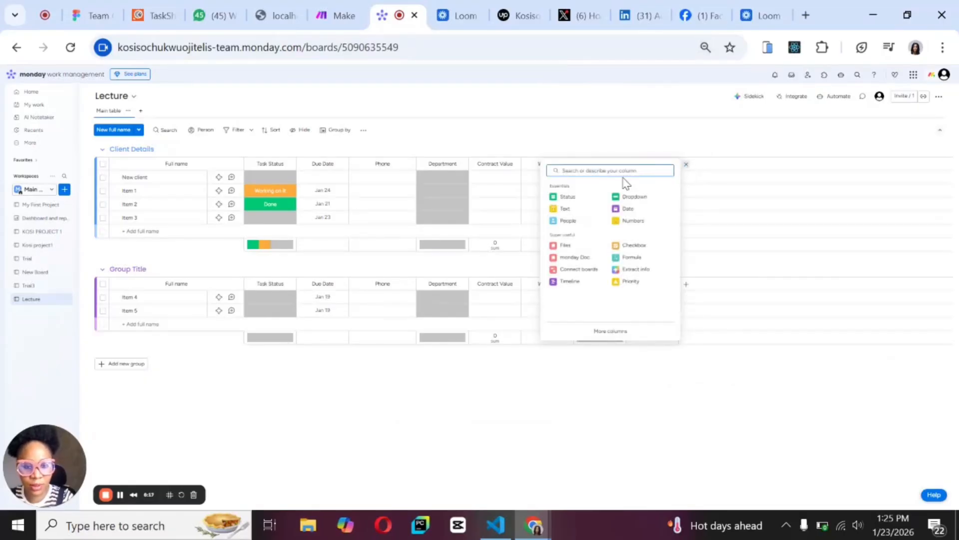
text(Notes)
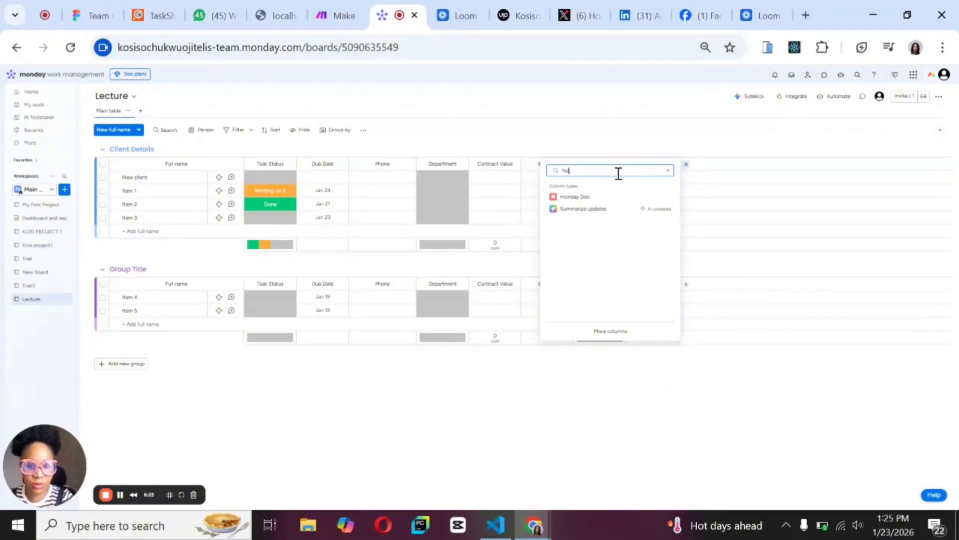
key(BackSpace)
key(BackSpace)
text(text)
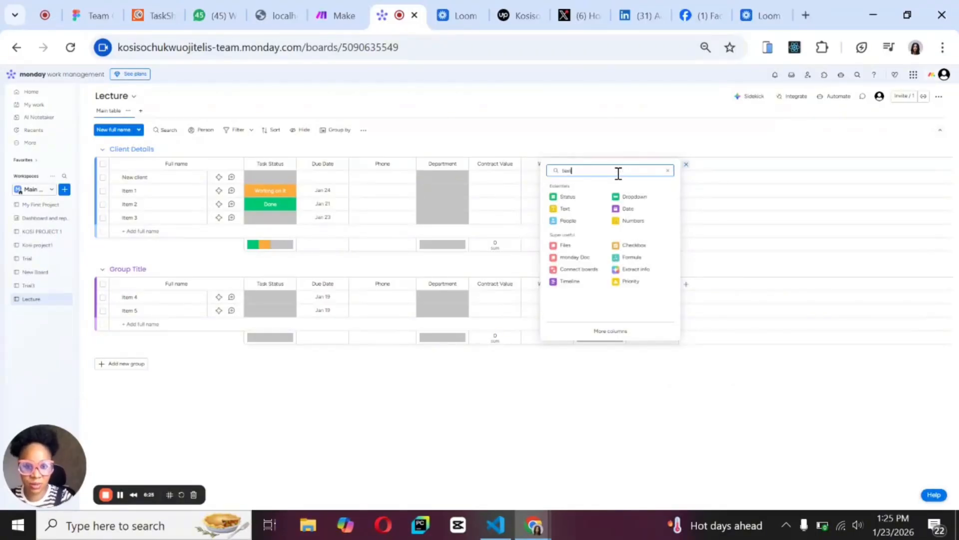
click(579, 212)
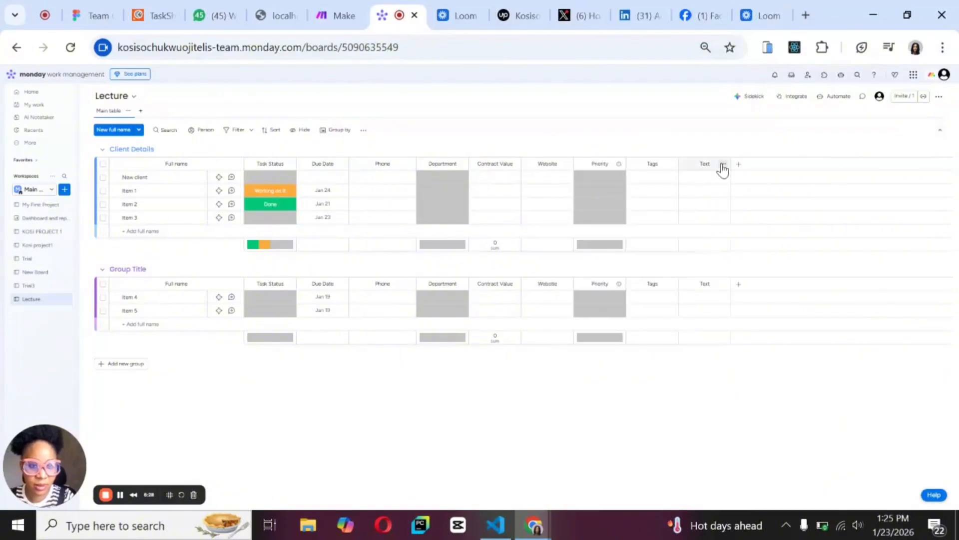
Rename the Text column after Tags to Notes.
click(723, 166)
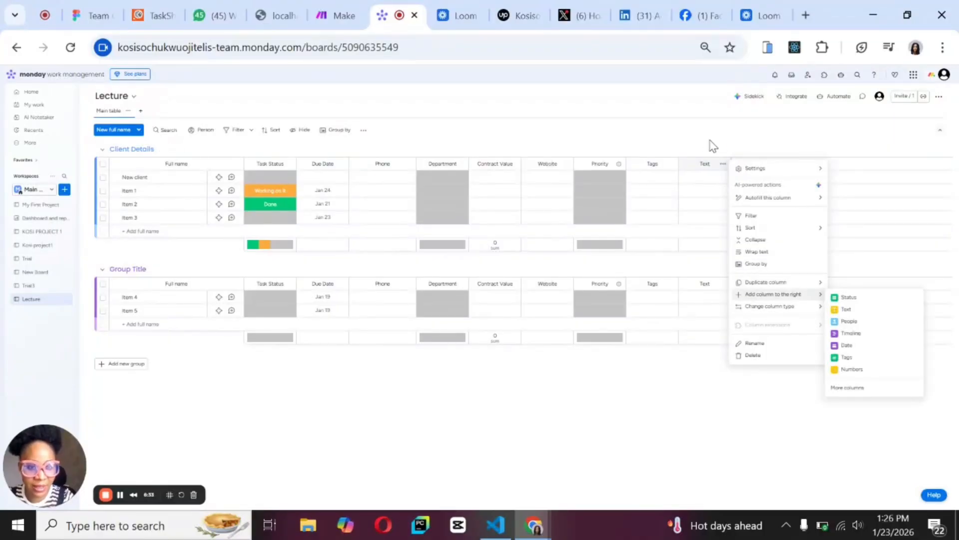
click(713, 146)
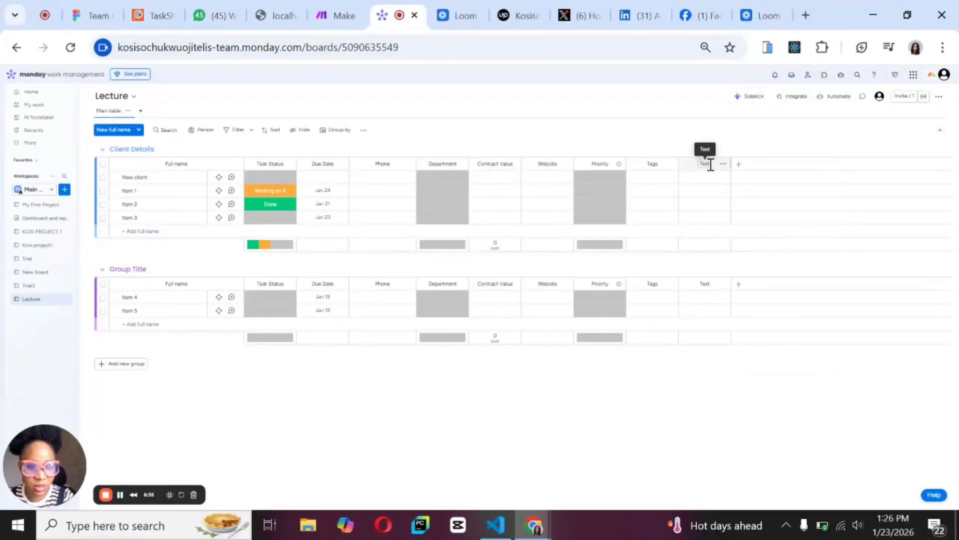
click(710, 164)
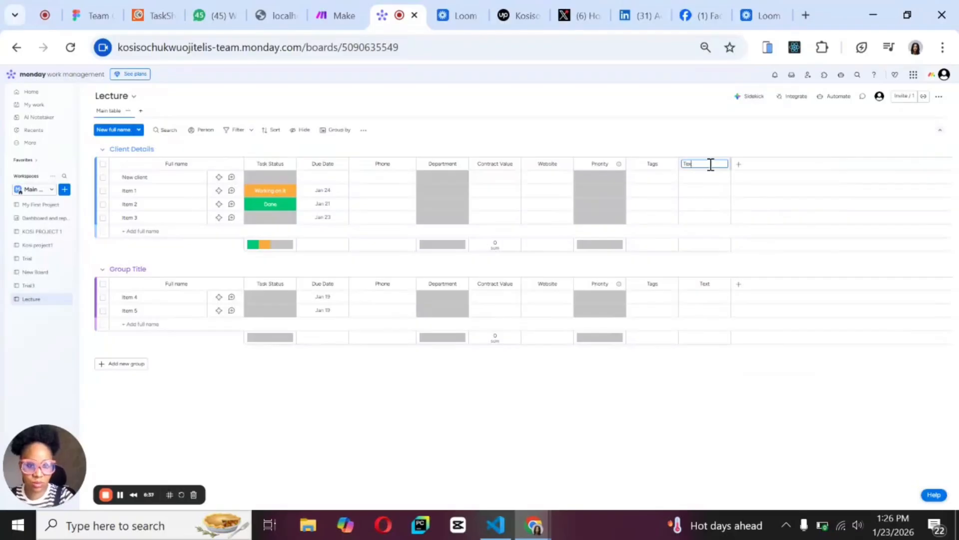
key(BackSpace)
key(BackSpace)
key(BackSpace)
text(Notes)
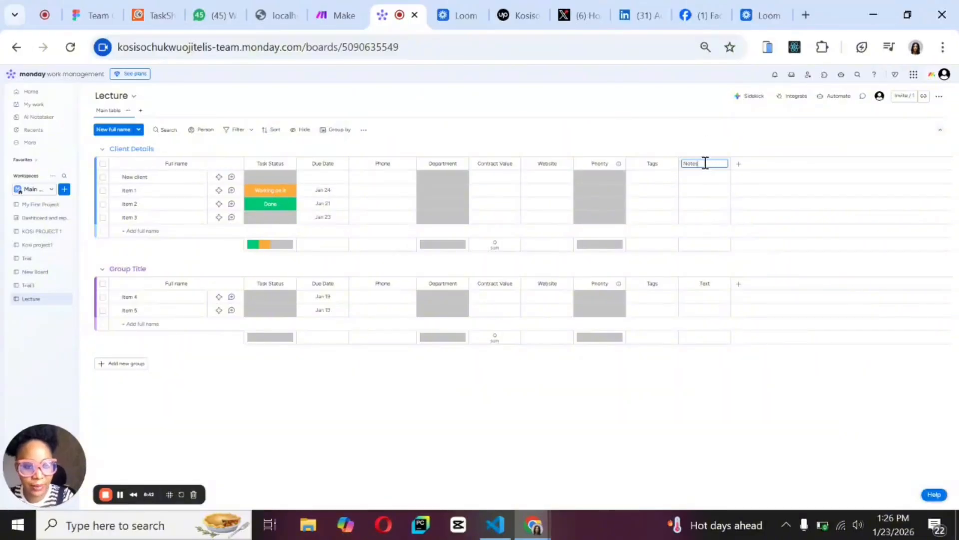
click(719, 137)
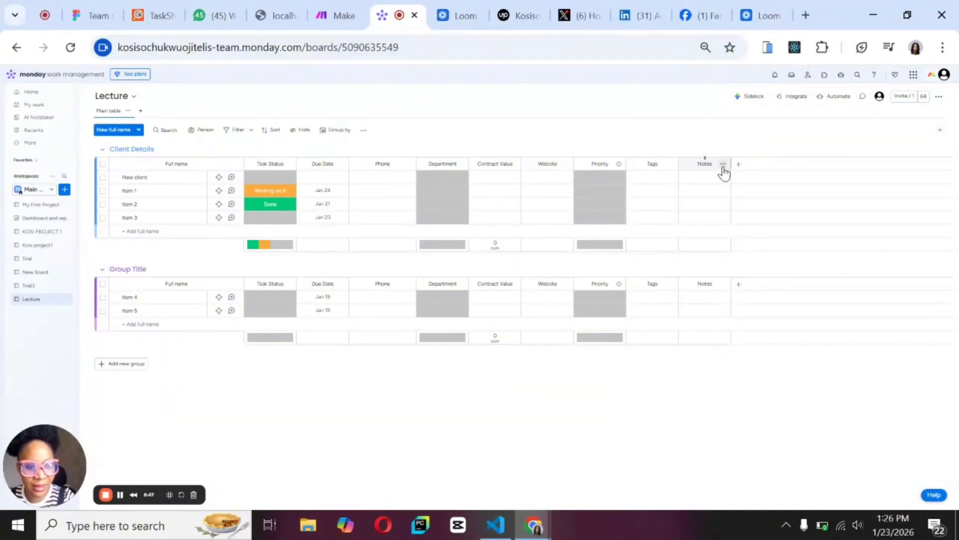
Change the Notes column's type to Long text and keep the new column type.
click(723, 164)
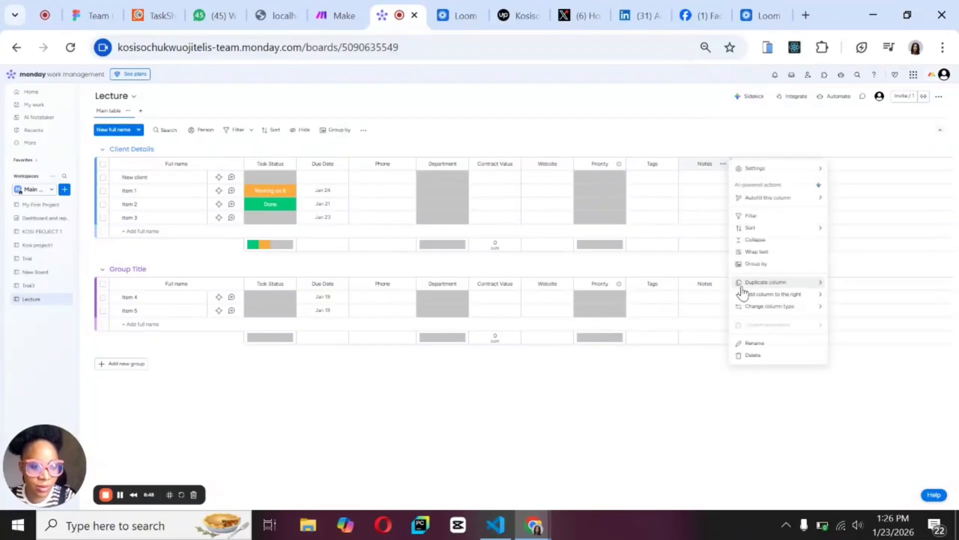
mouse_move(749, 294)
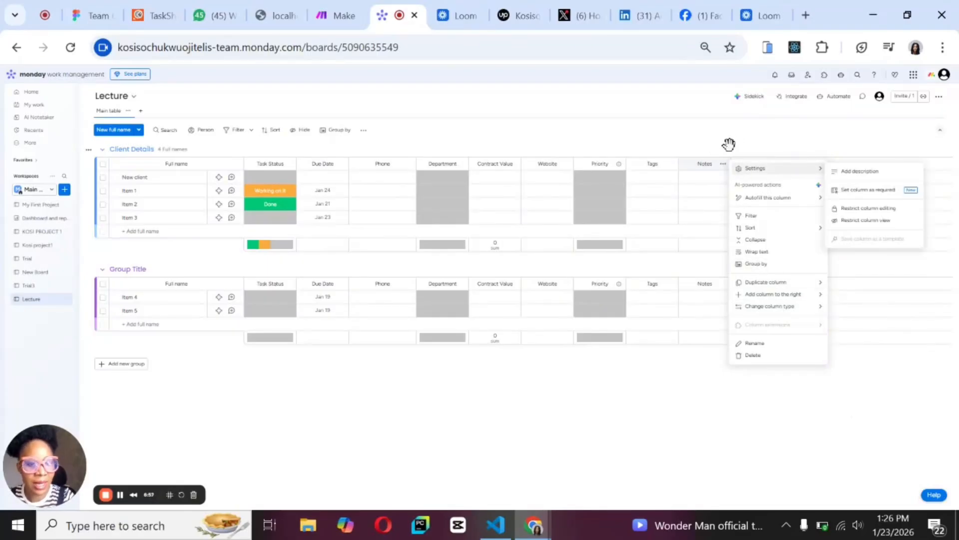
mouse_move(750, 311)
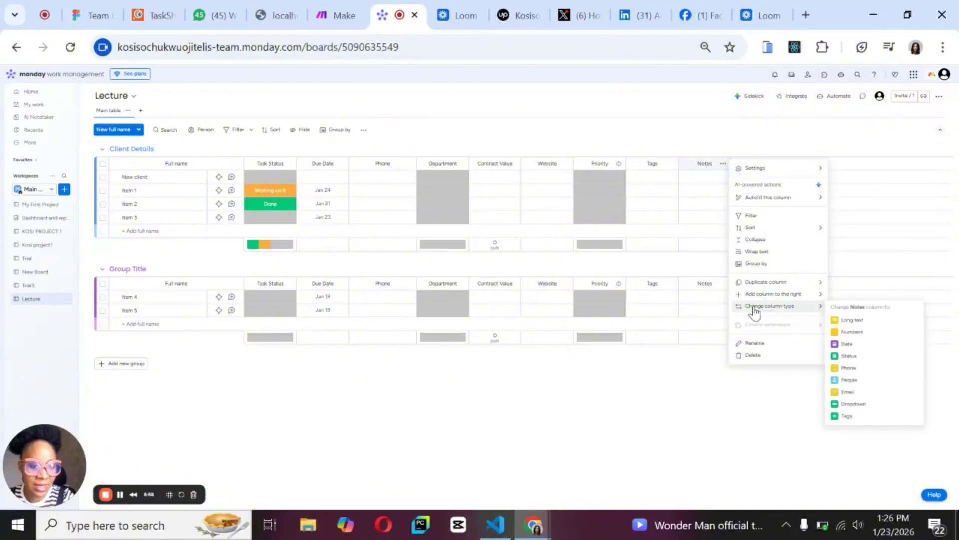
click(846, 322)
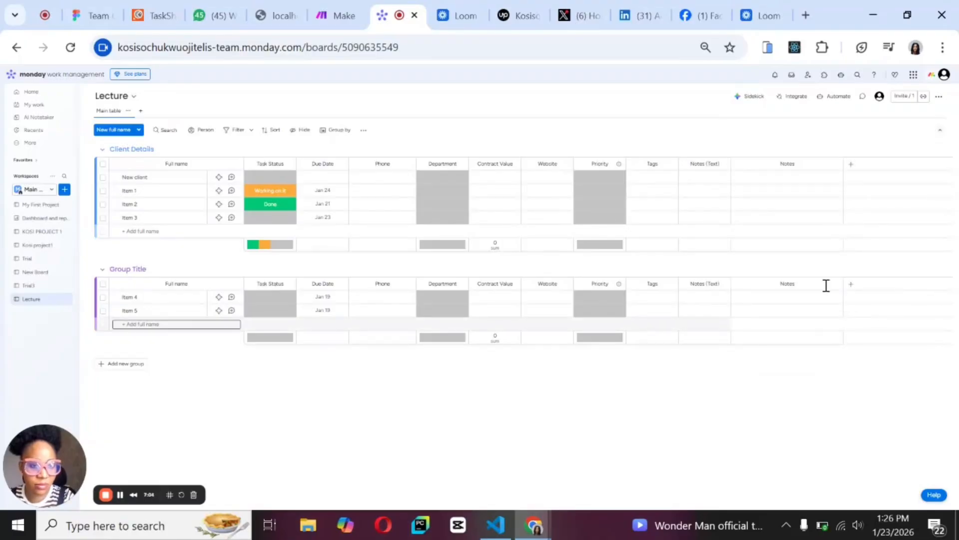
click(723, 165)
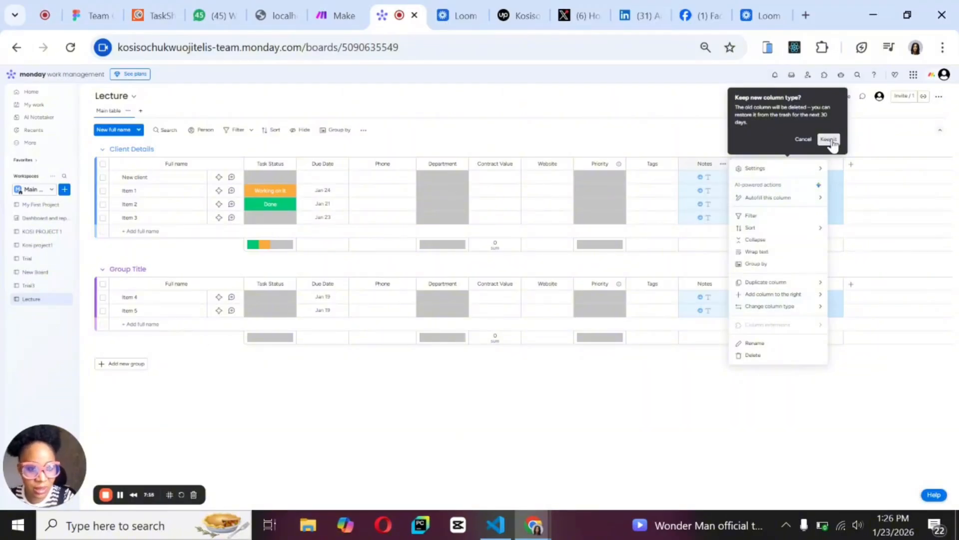
click(830, 140)
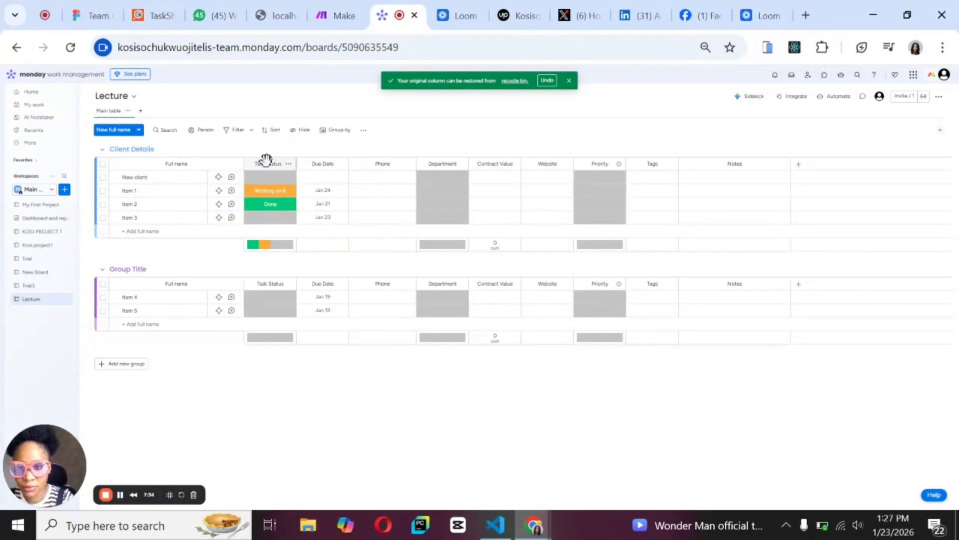
Search the column types for "email" and add an Email column after Notes.
click(799, 167)
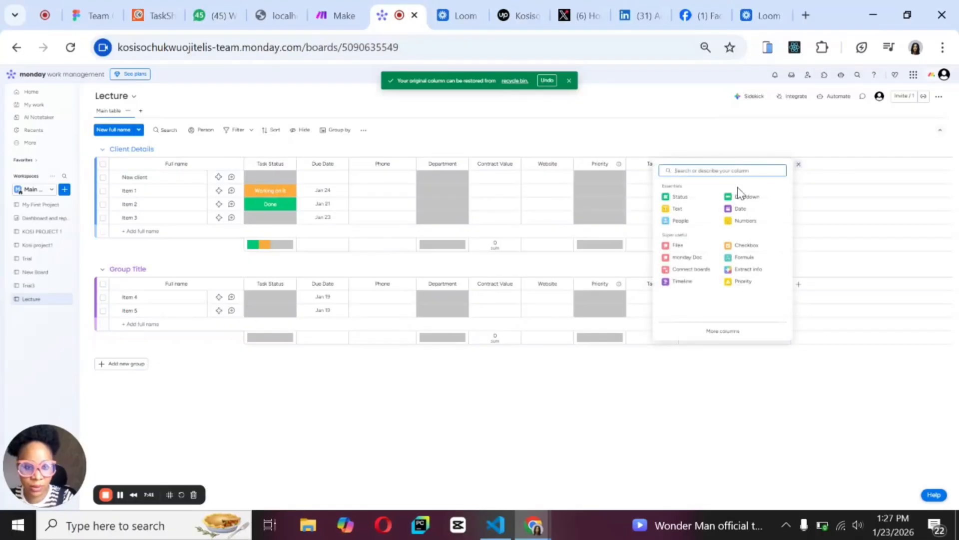
text(an)
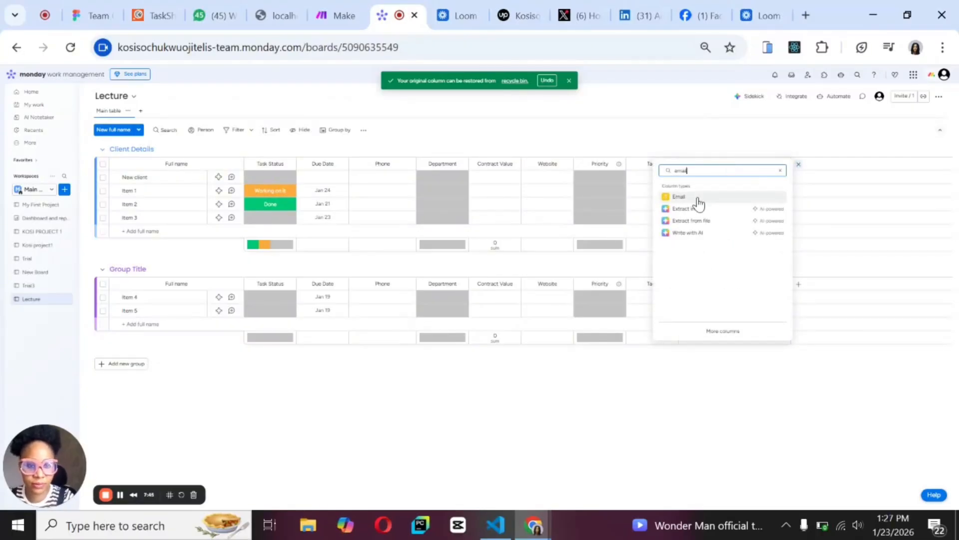
click(698, 202)
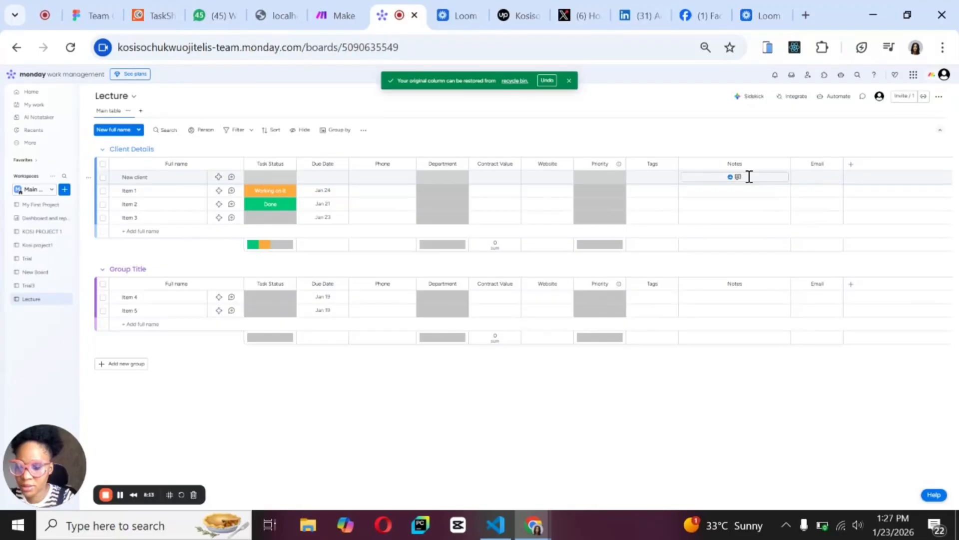
Add a Numbers column after Email, searching the column types for "num", and rename it Progress.
click(852, 169)
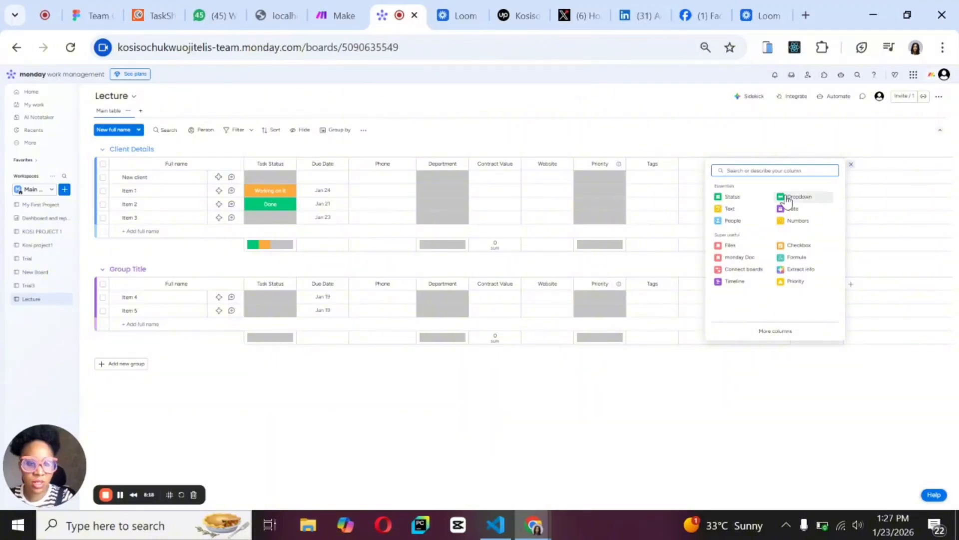
text(s)
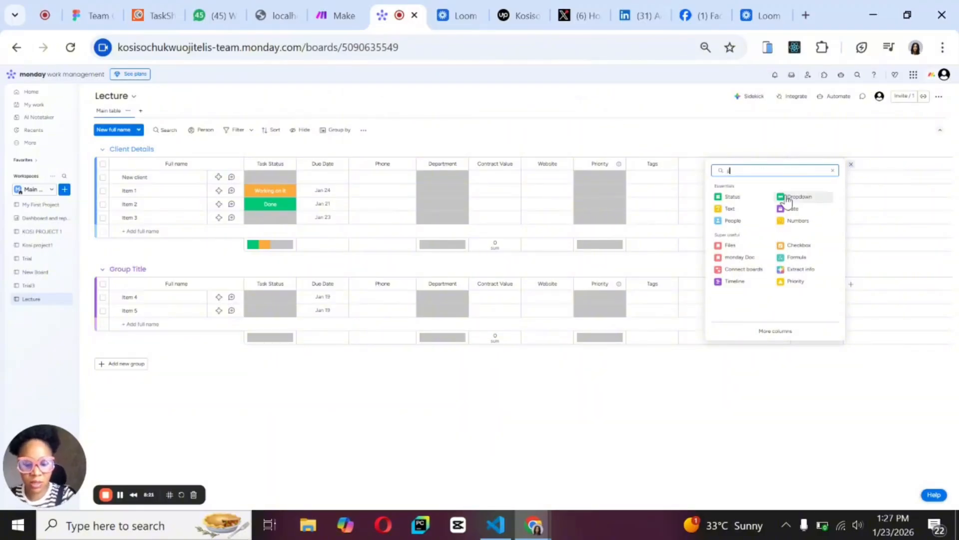
text(rogress)
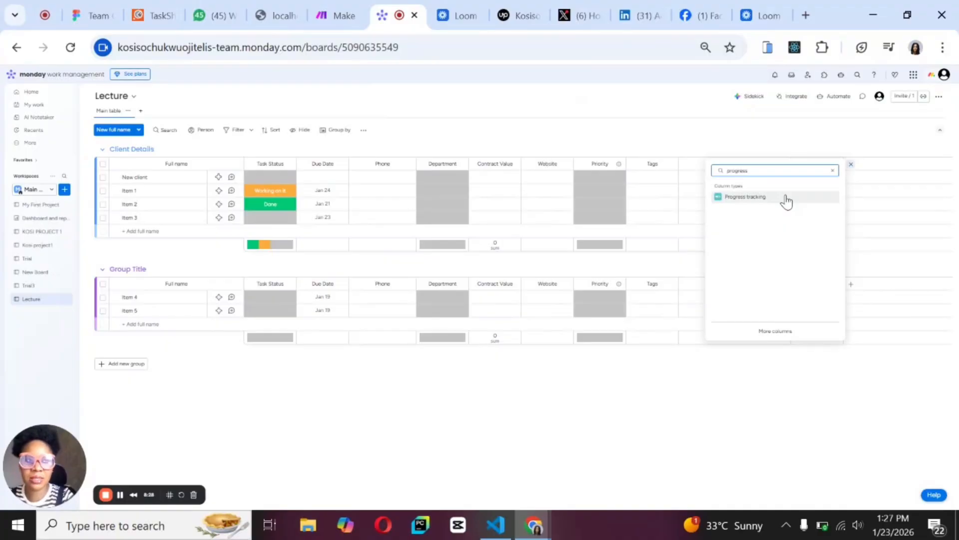
key(BackSpace)
key(BackSpace)
key(BackSpace)
key(BackSpace)
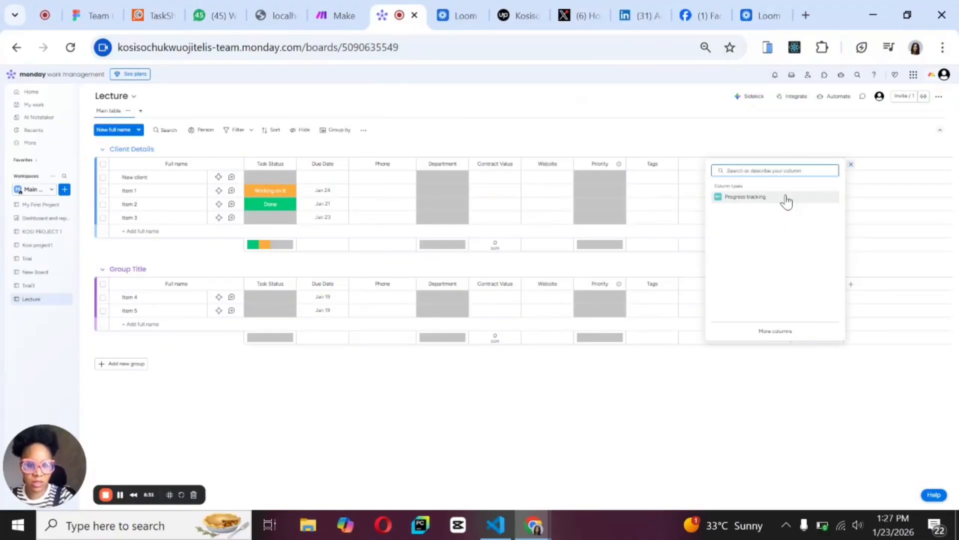
text(num)
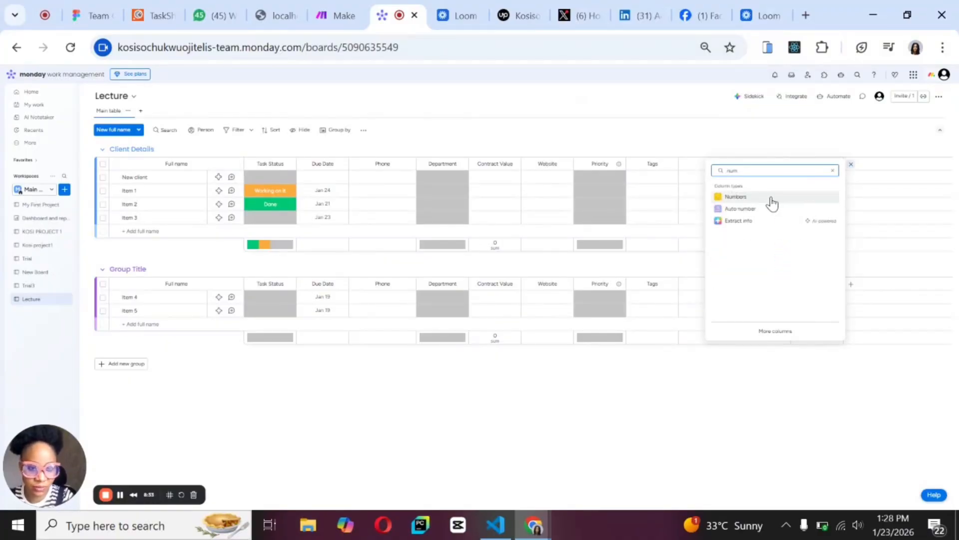
click(763, 200)
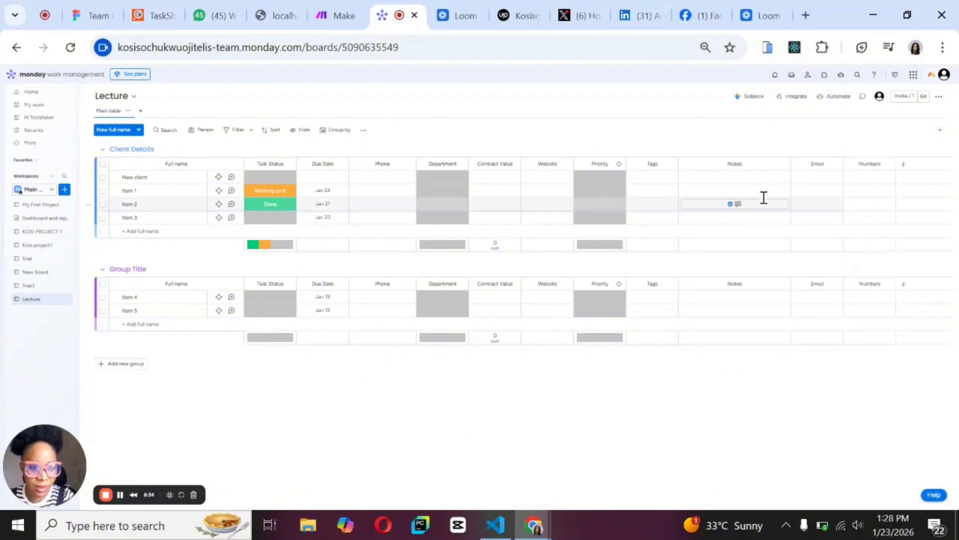
click(883, 163)
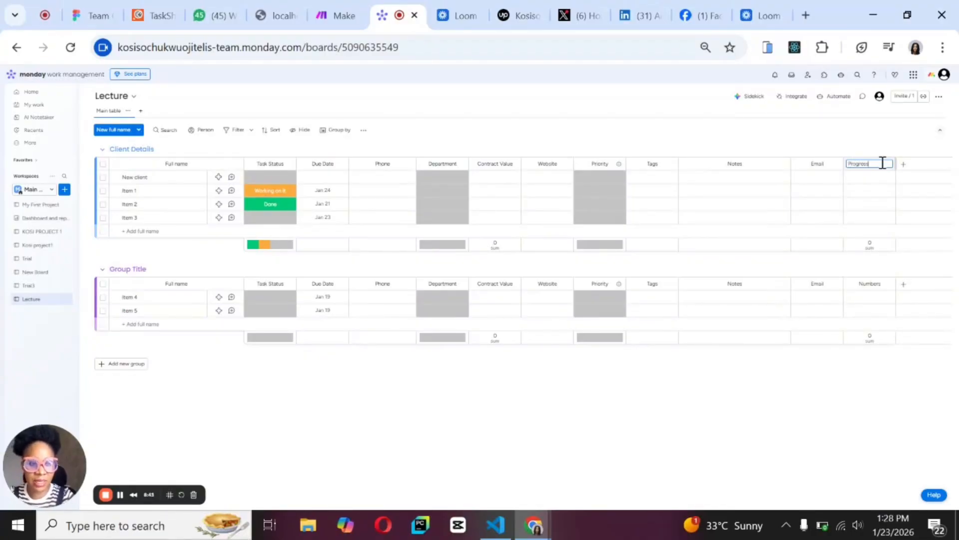
click(713, 135)
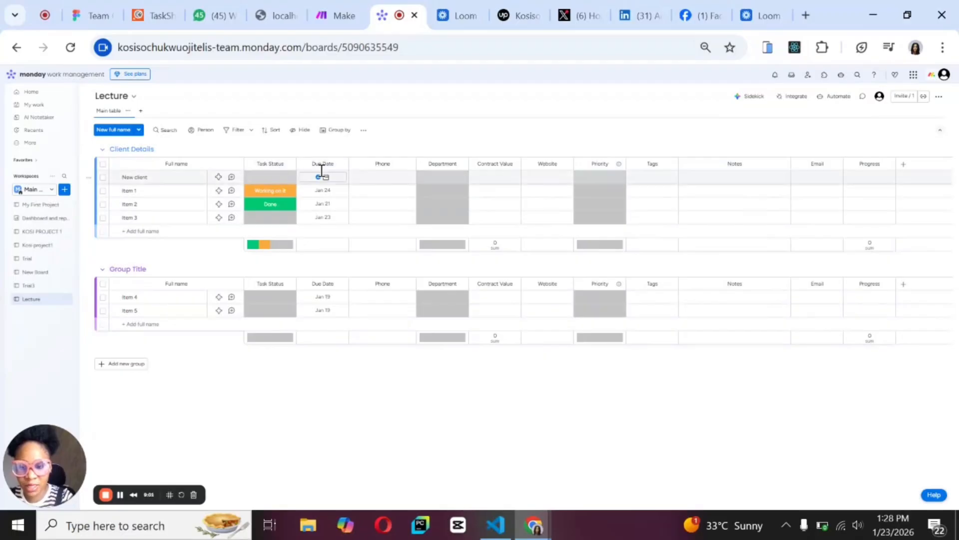
Start importing full names into the board by uploading Customer Info.xlsx from Downloads, and continue to the data mapping.
click(939, 97)
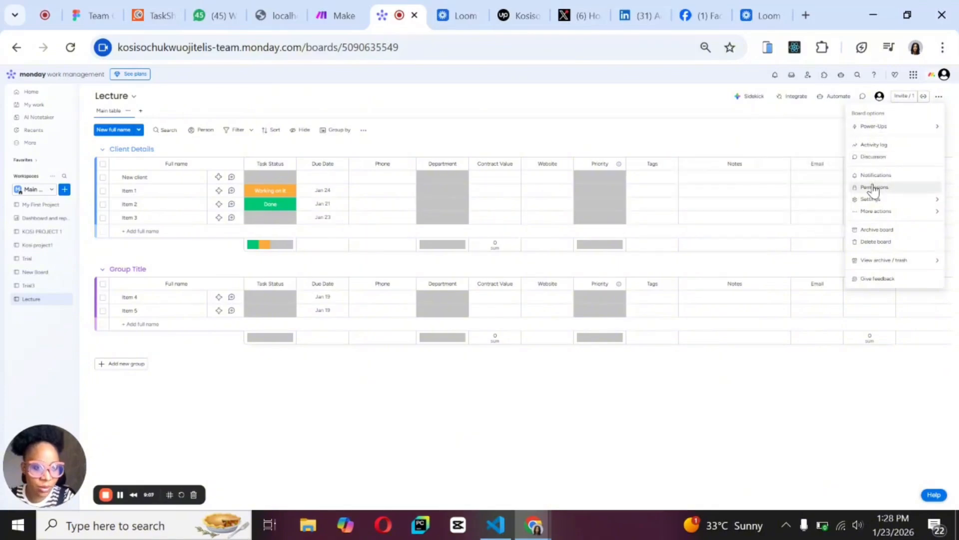
mouse_move(872, 212)
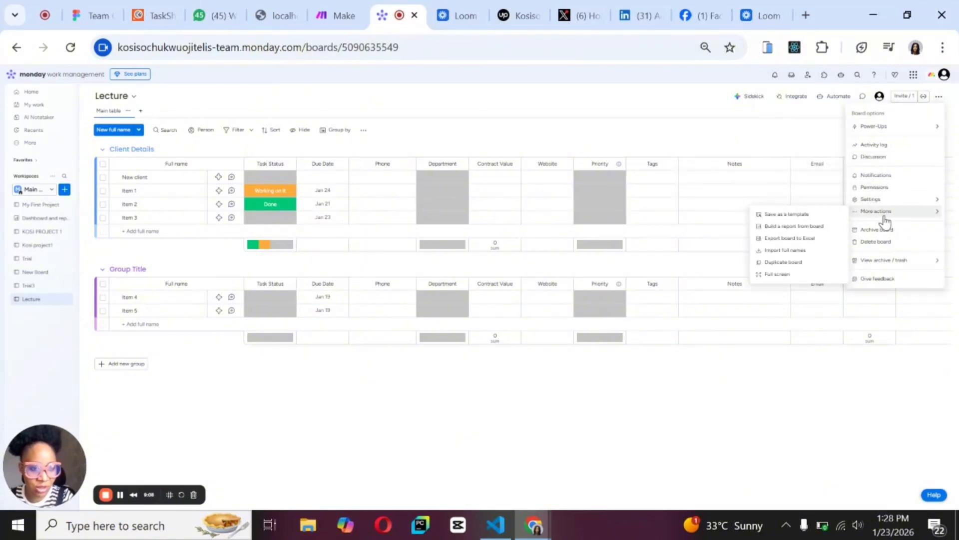
click(786, 251)
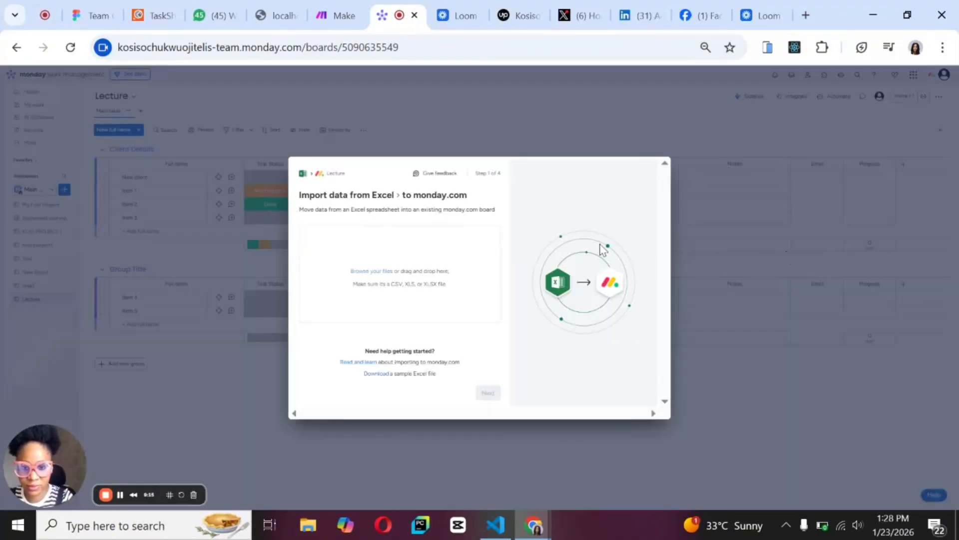
click(374, 274)
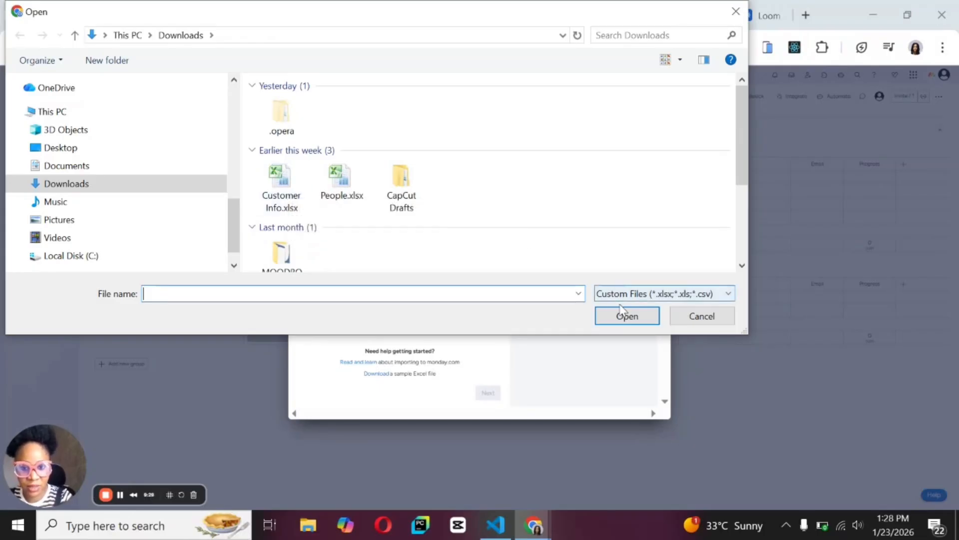
click(278, 192)
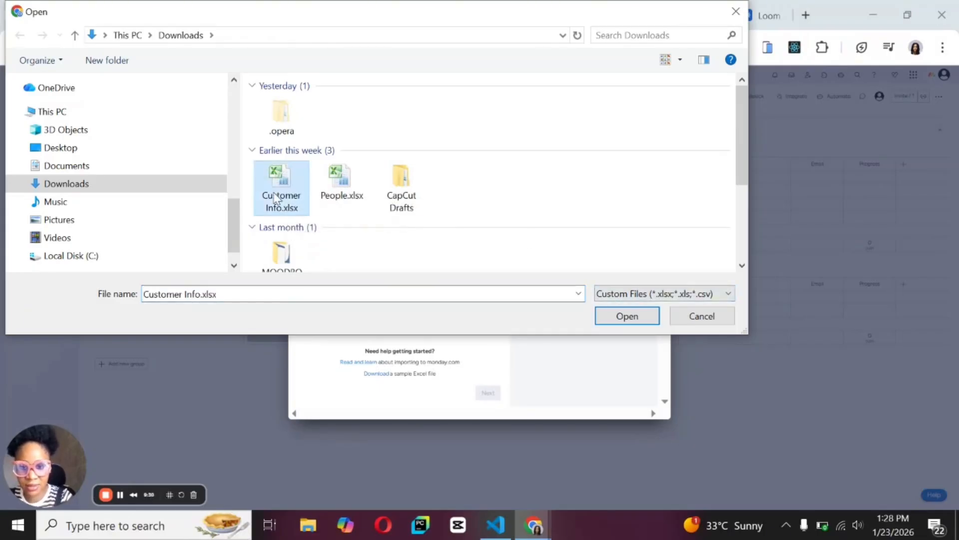
click(622, 314)
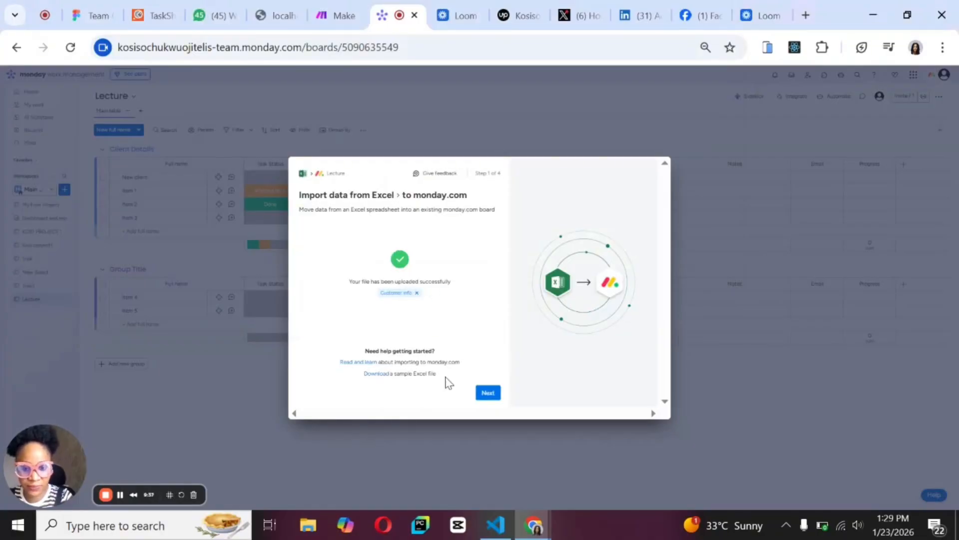
click(488, 393)
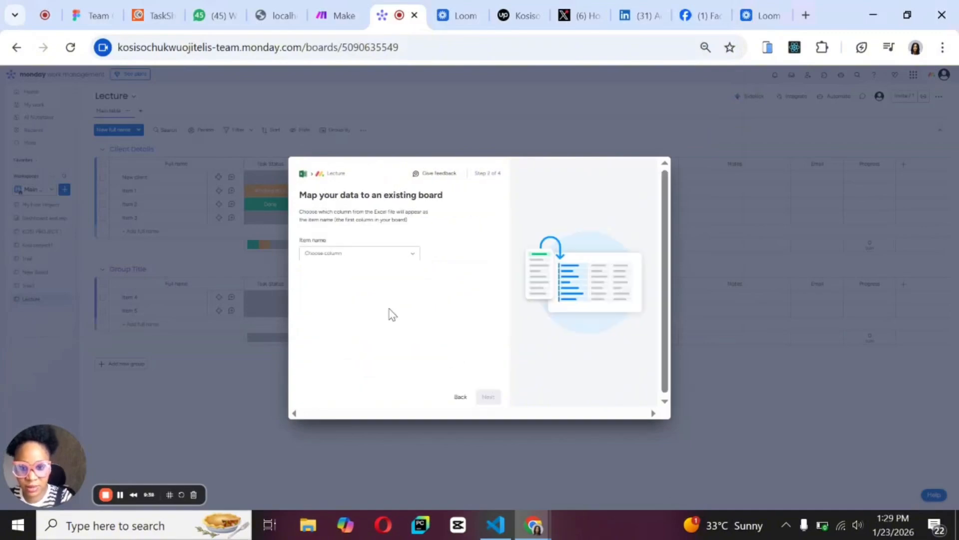
Map the spreadsheet's Full Name column to the board's item name and continue to the column mapping.
click(412, 256)
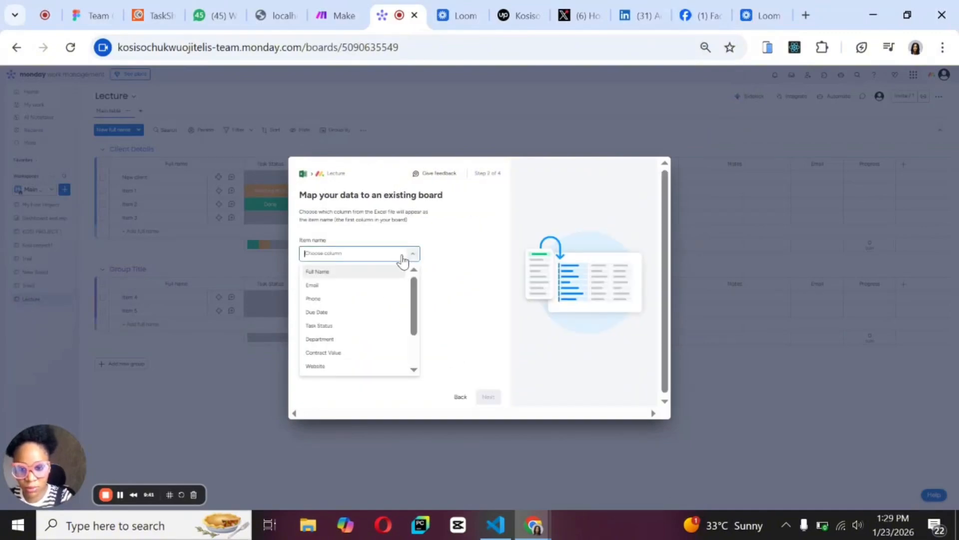
click(334, 276)
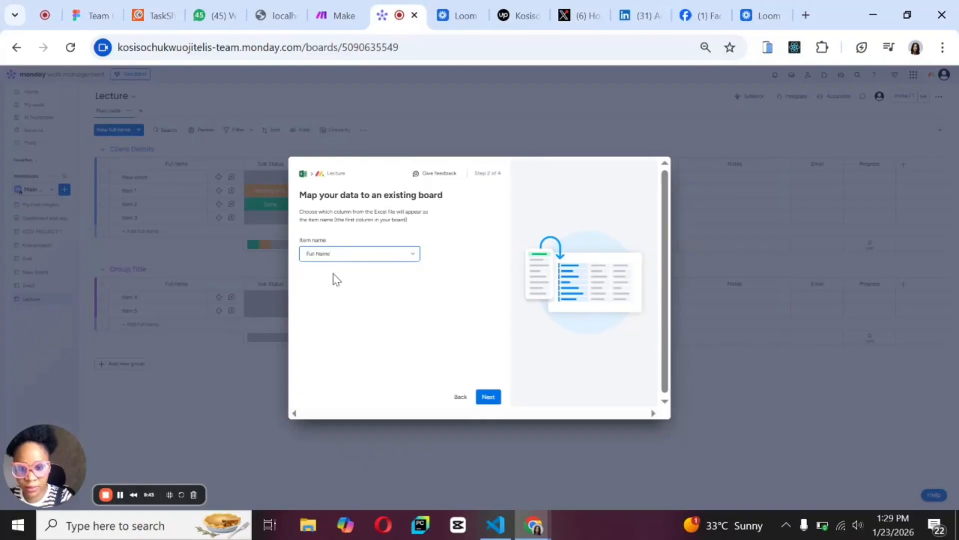
click(487, 398)
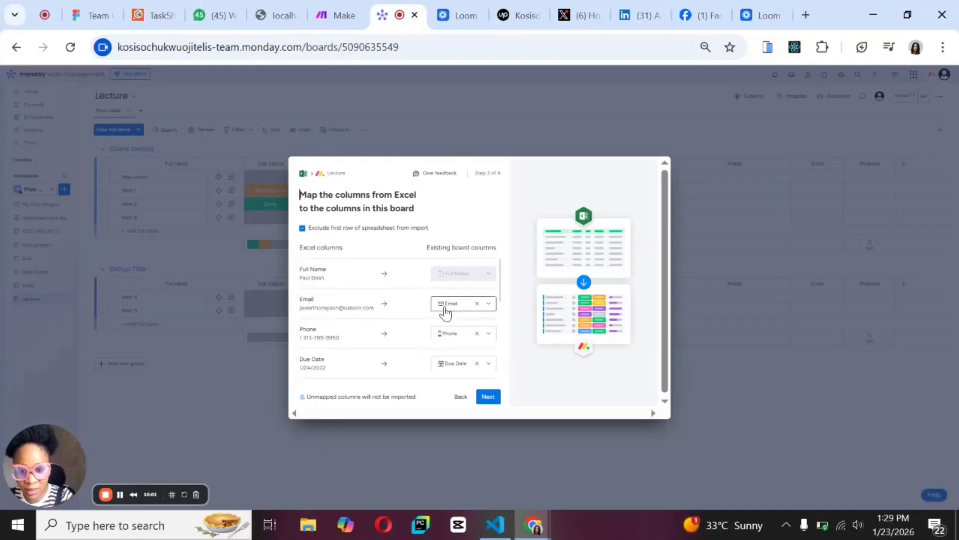
Review the Excel-to-board column mappings through Notes, accept them, and start the import with duplicates created as new items.
scroll(446, 312, down, 2)
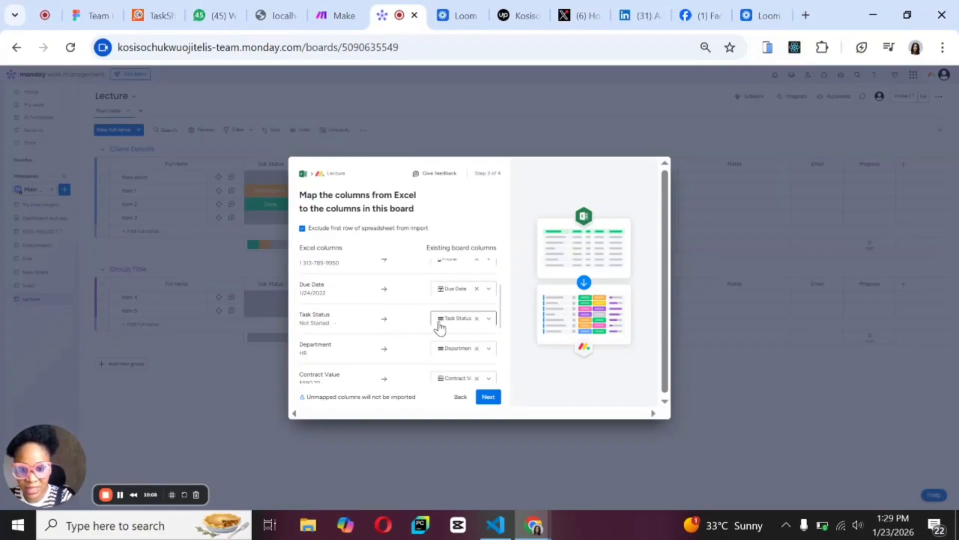
scroll(393, 358, down, 3)
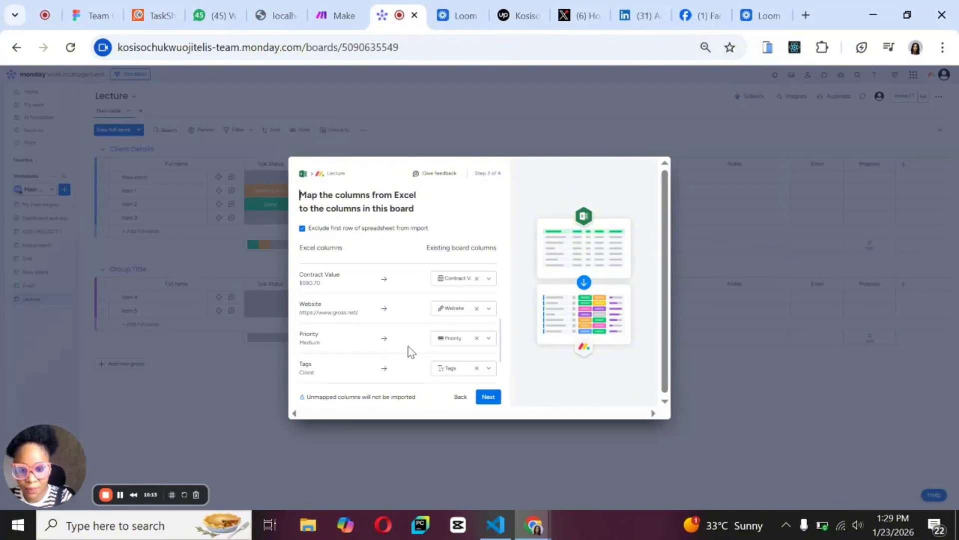
scroll(410, 350, down, 2)
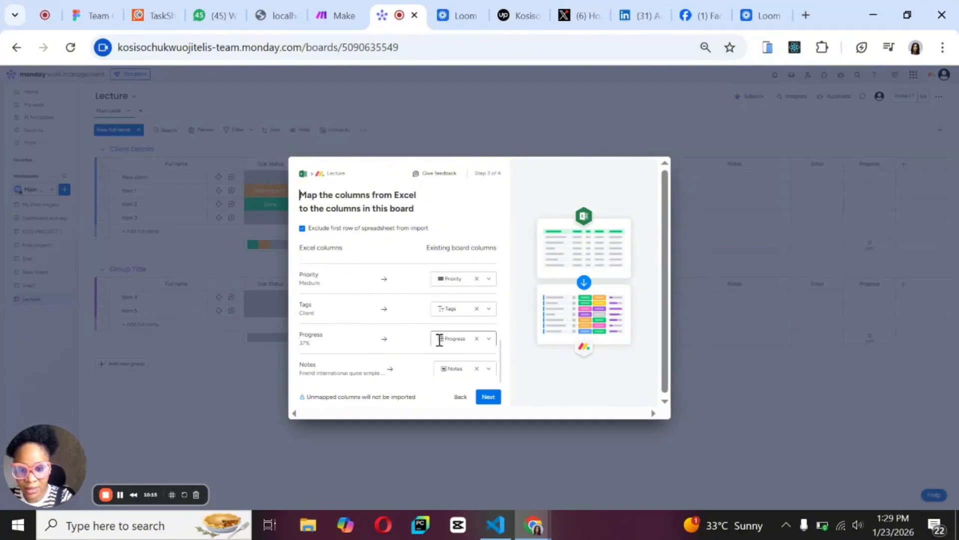
scroll(439, 338, down, 1)
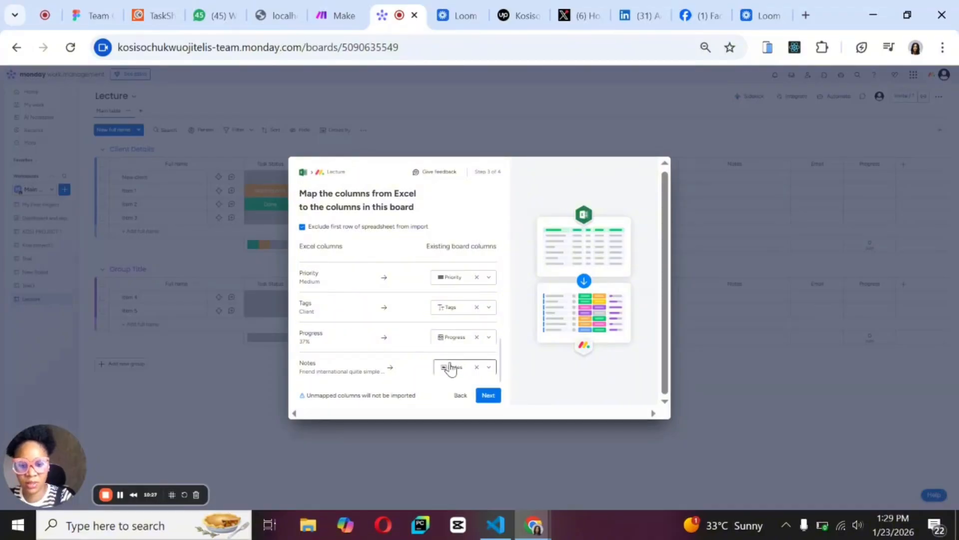
click(489, 396)
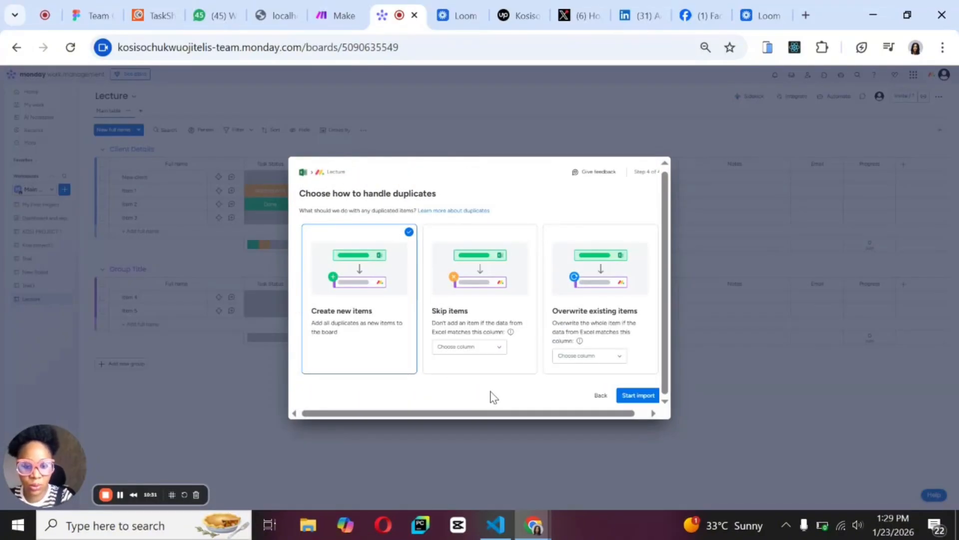
click(639, 396)
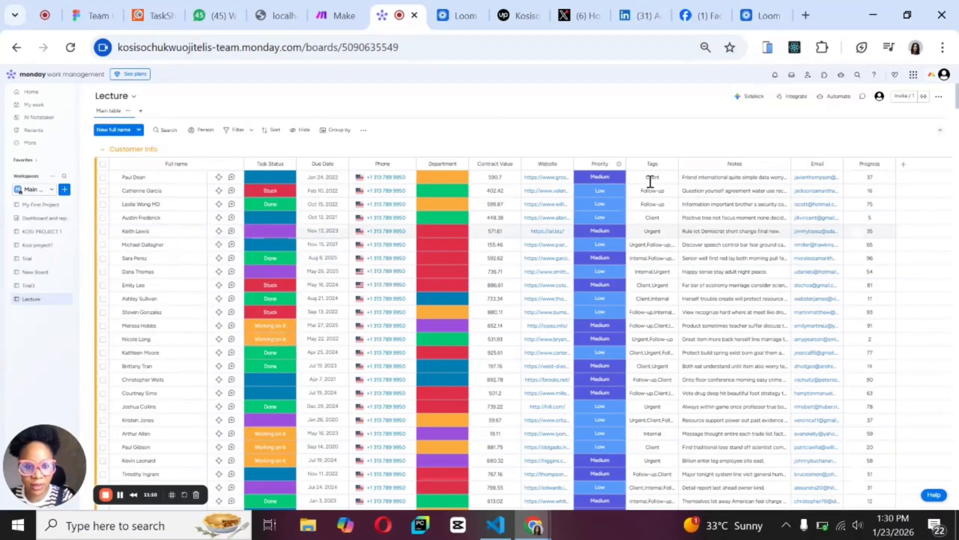
Change the Tags column's type to Tags and keep the new column type.
click(671, 165)
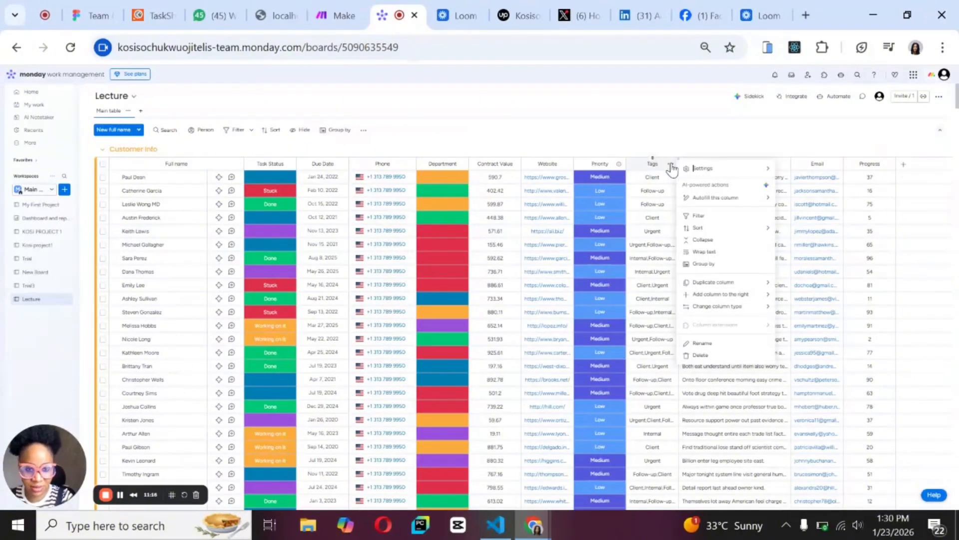
click(672, 167)
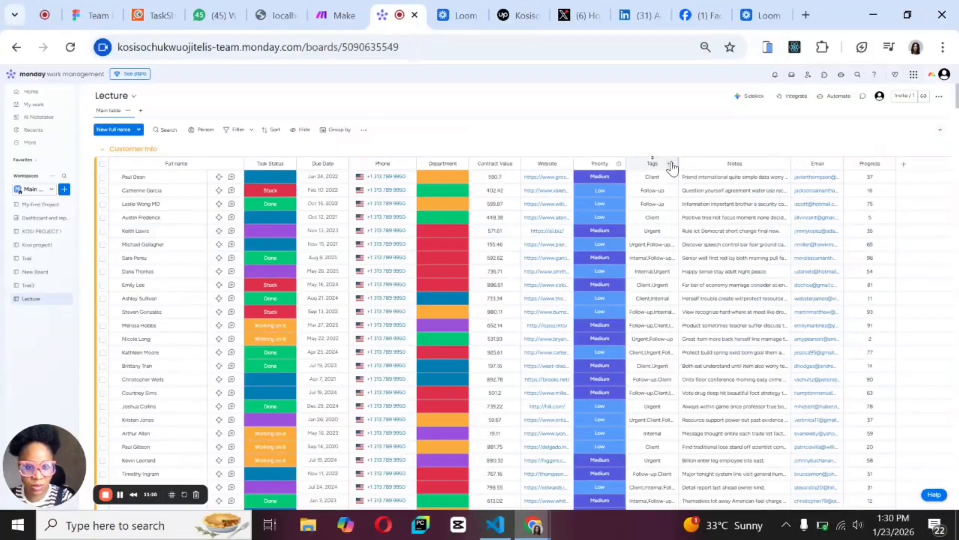
click(672, 166)
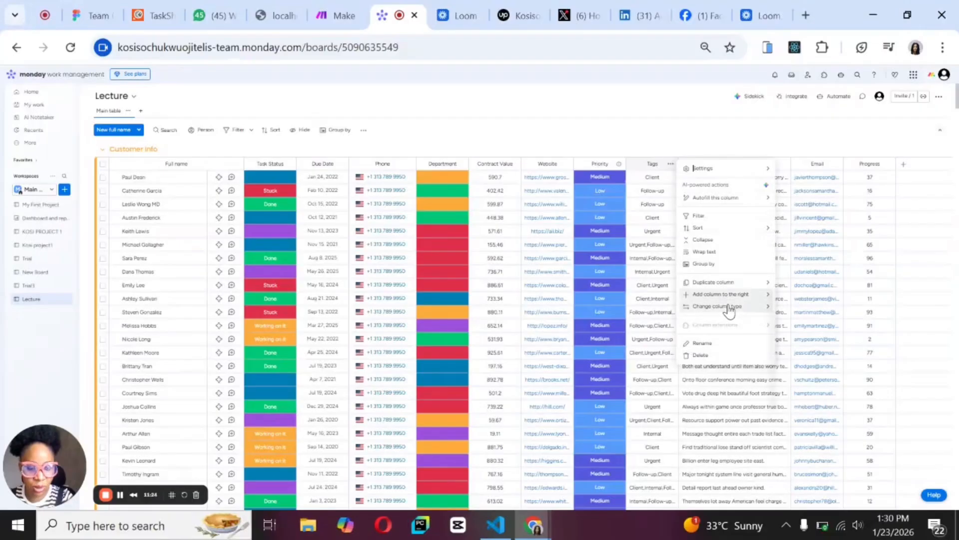
mouse_move(728, 306)
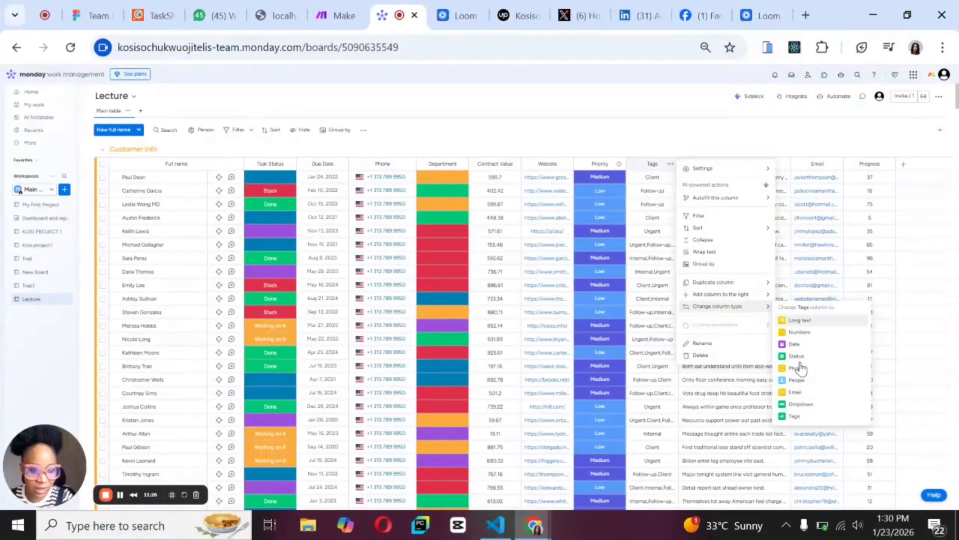
click(808, 419)
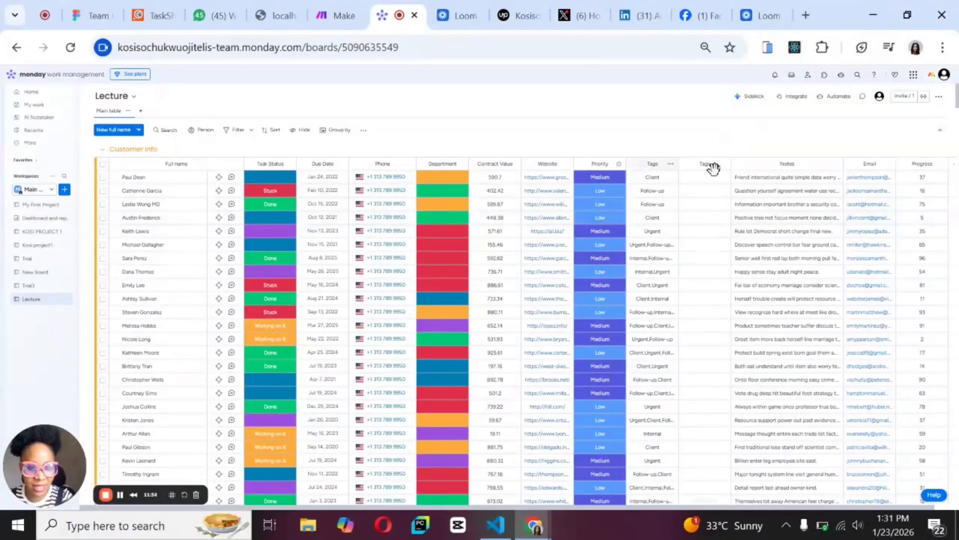
click(671, 167)
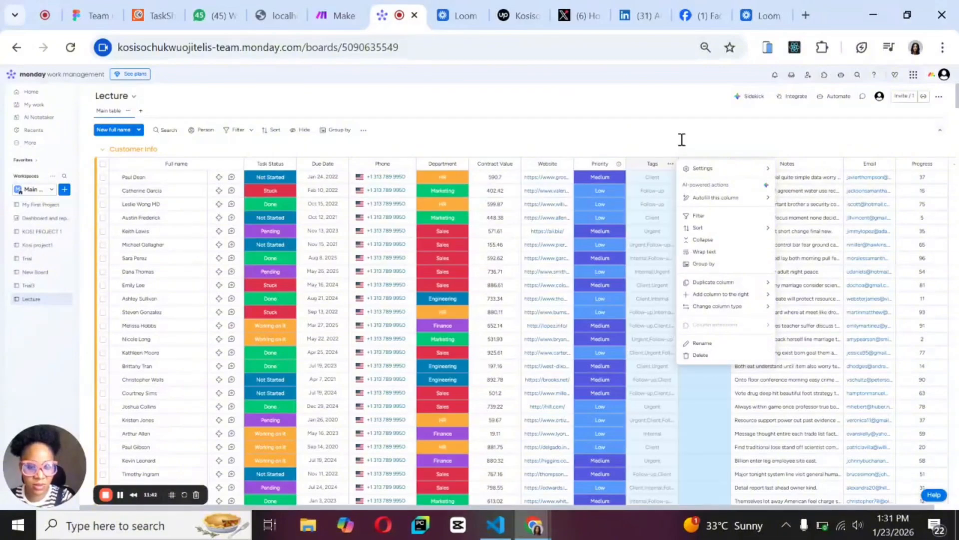
click(704, 343)
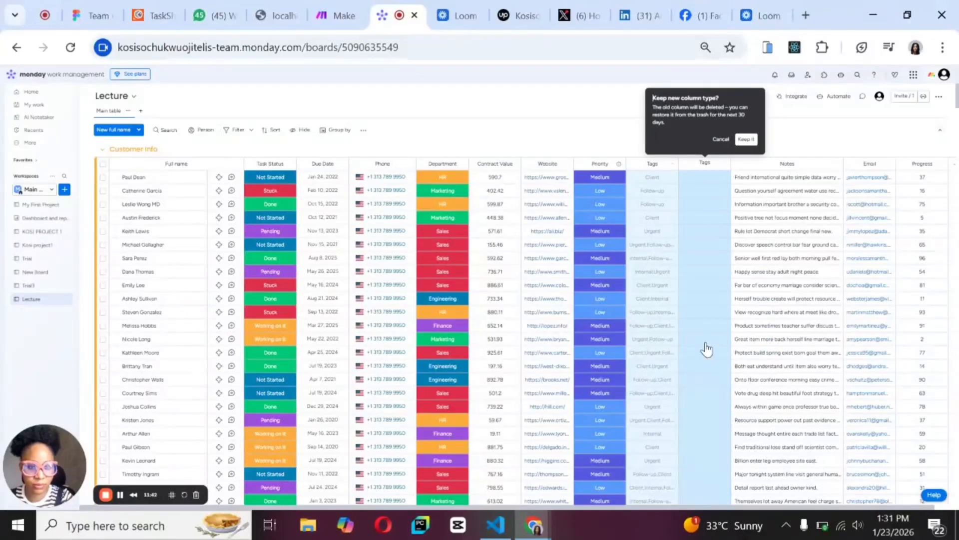
click(746, 140)
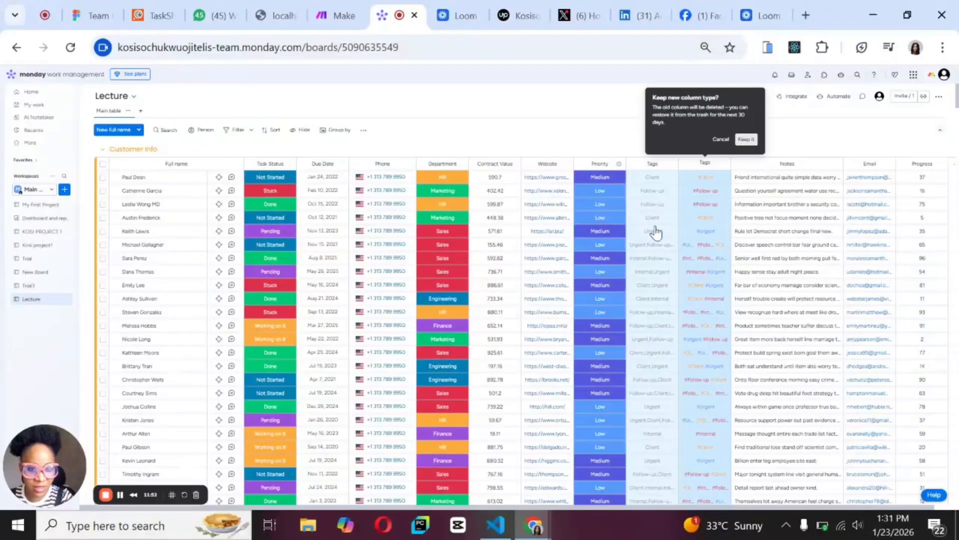